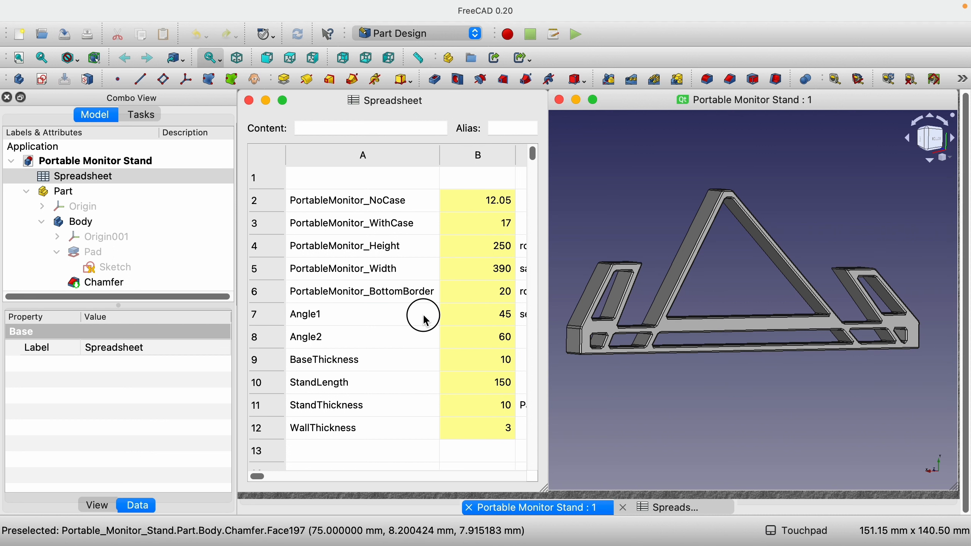
Set the Angle2 parameter in the spreadsheet to 75
drag(426, 320, 506, 348)
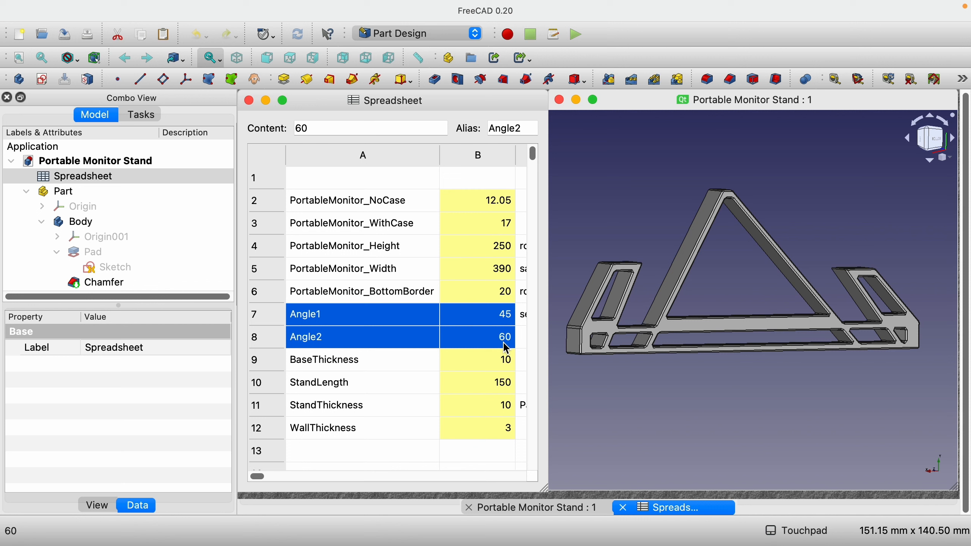
click(488, 340)
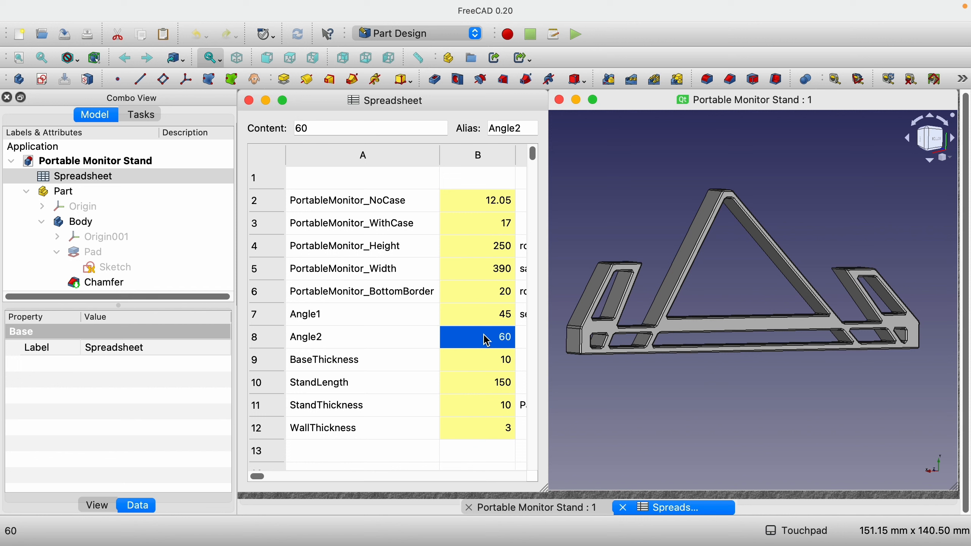
text(75)
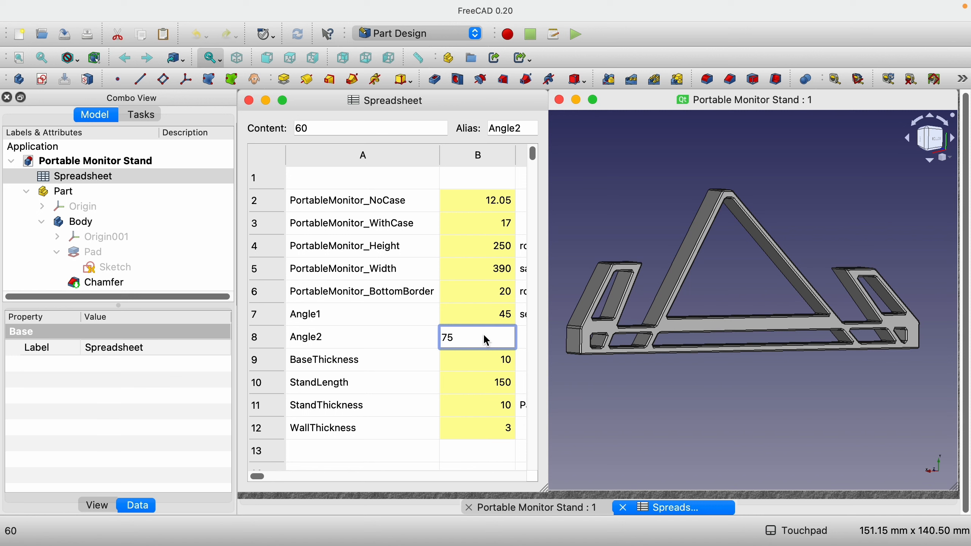
key(Return)
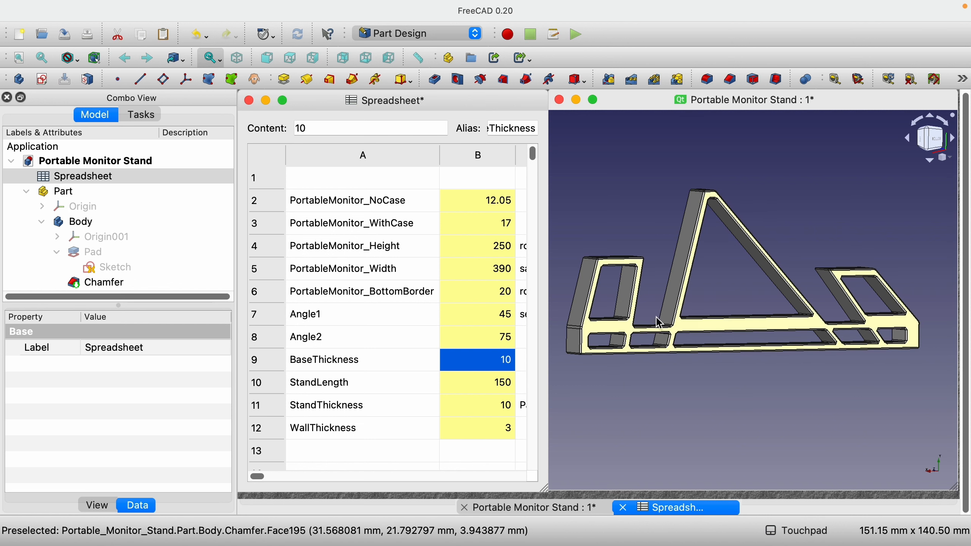
Set the PortableMonitor_BottomBorder parameter in the spreadsheet to 10
drag(380, 383, 495, 389)
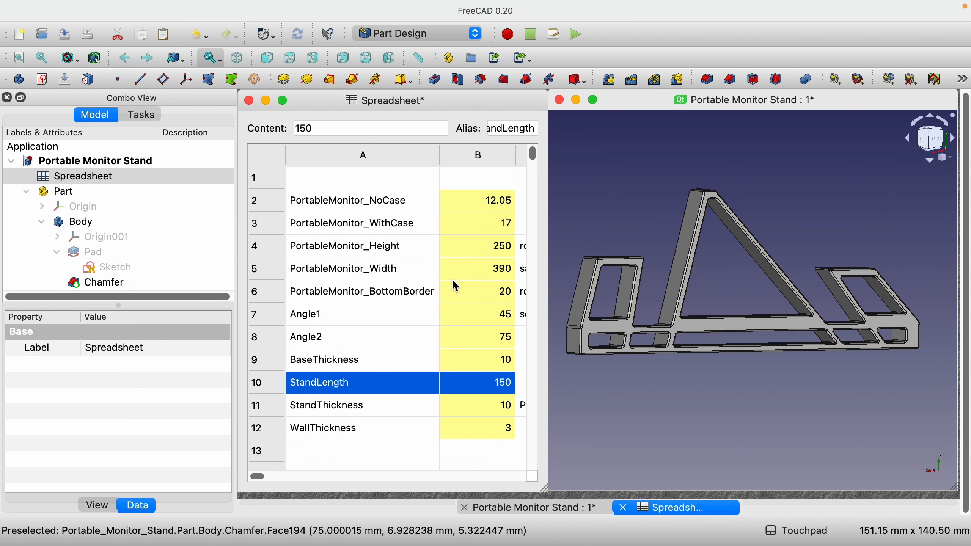
click(459, 289)
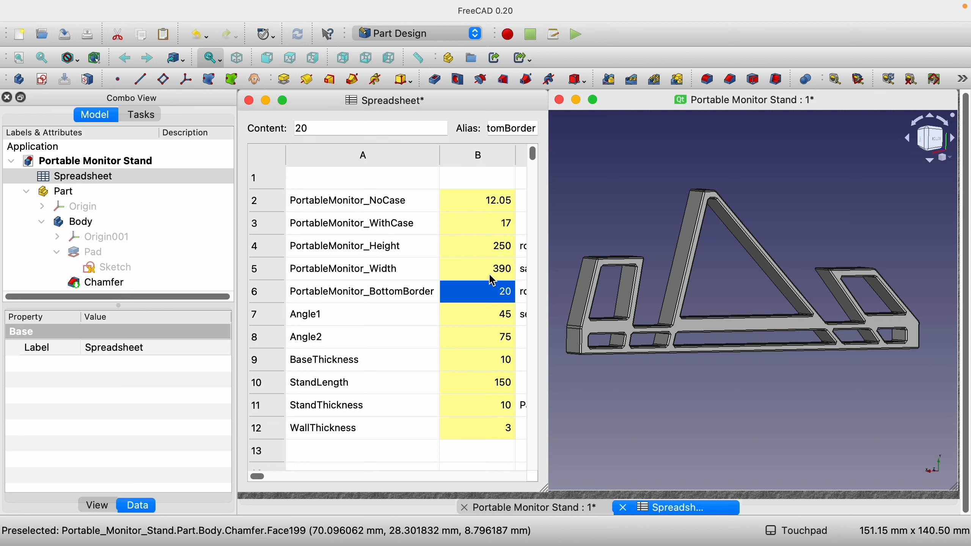
click(478, 291)
text(1)
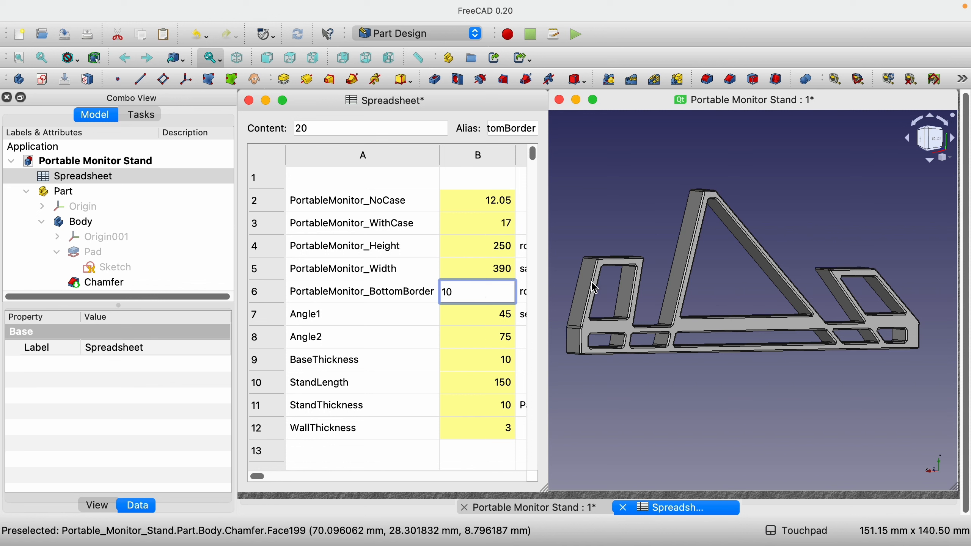
key(Return)
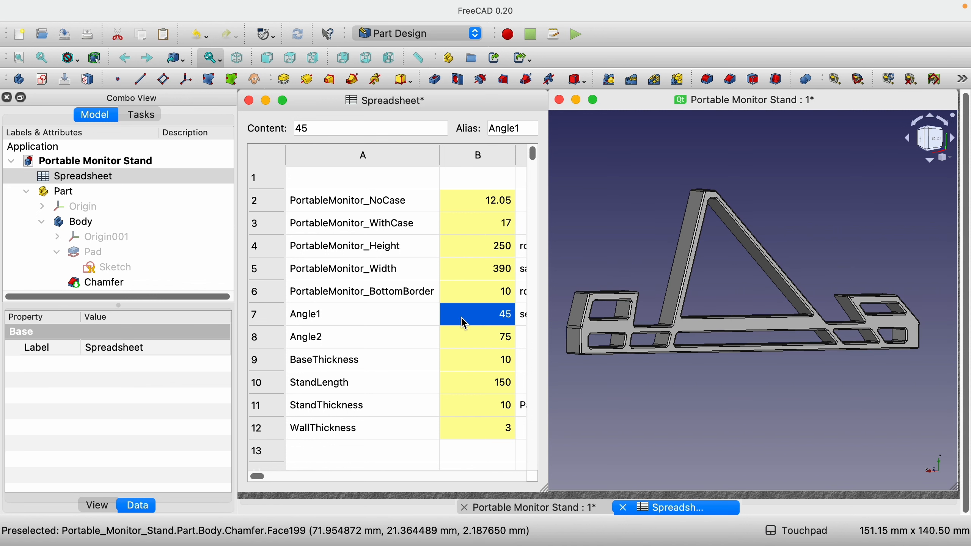
Set the PortableMonitor_BottomBorder parameter back to 20
click(468, 292)
text(2)
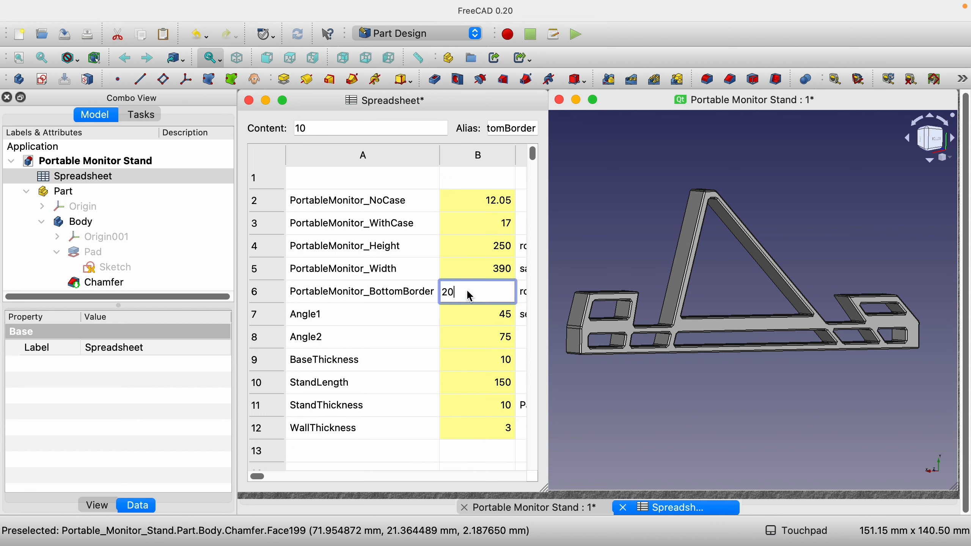
text(0)
key(Return)
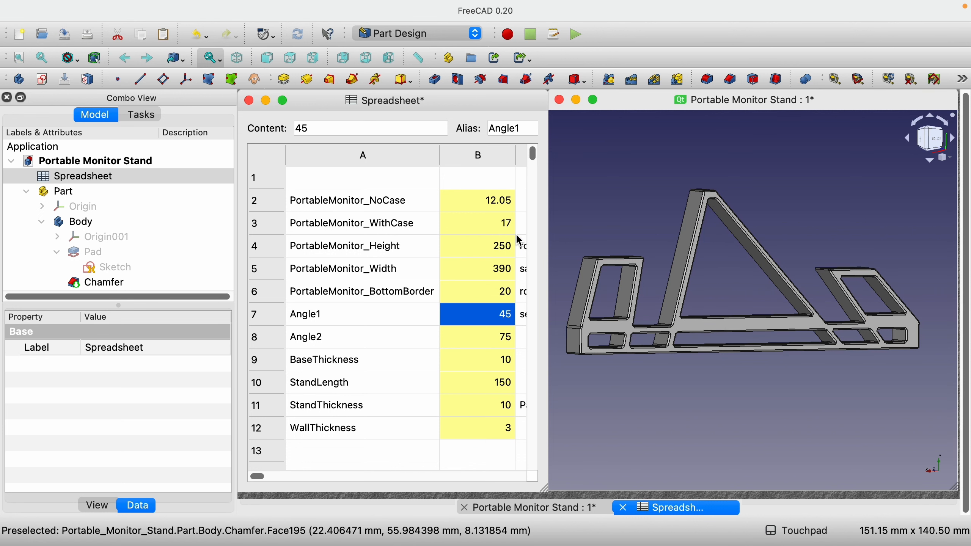
click(480, 248)
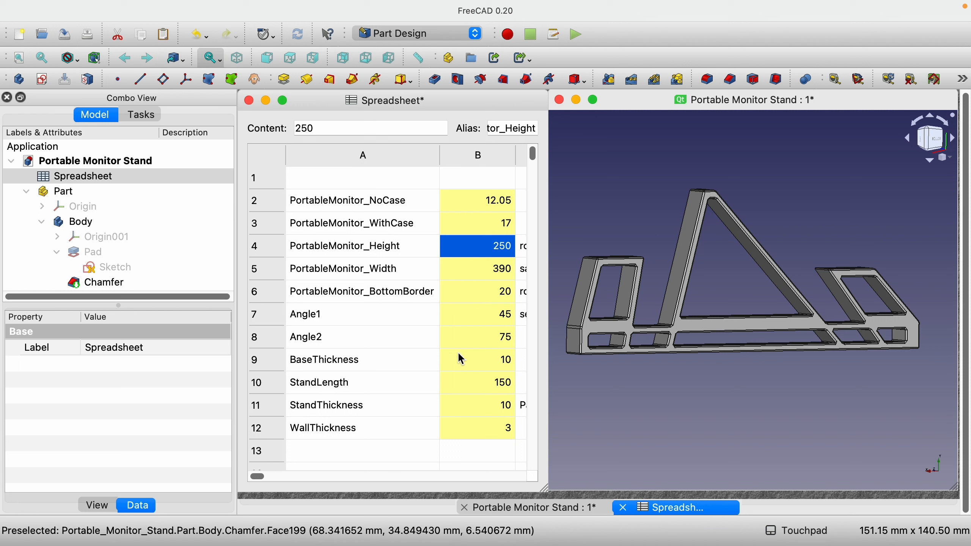
click(489, 382)
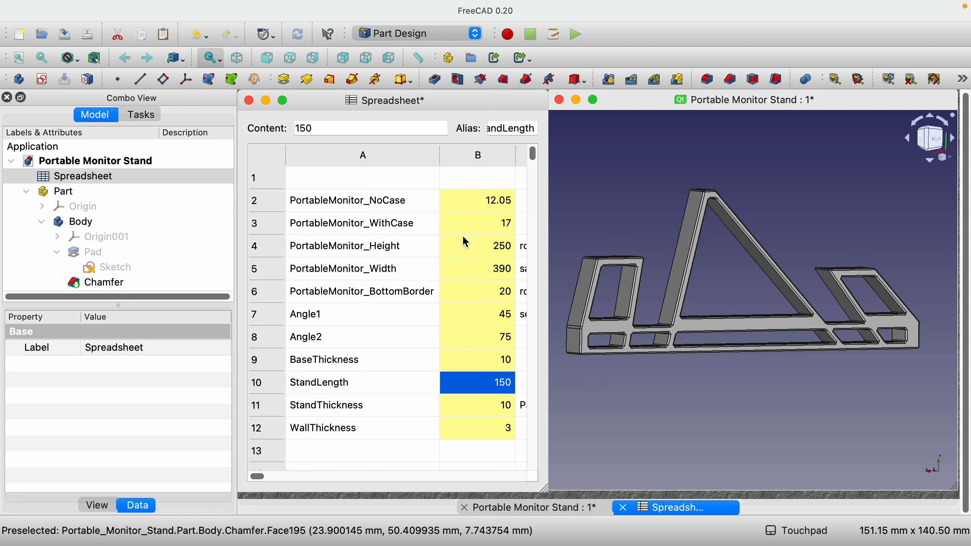
click(349, 264)
drag(351, 270, 490, 282)
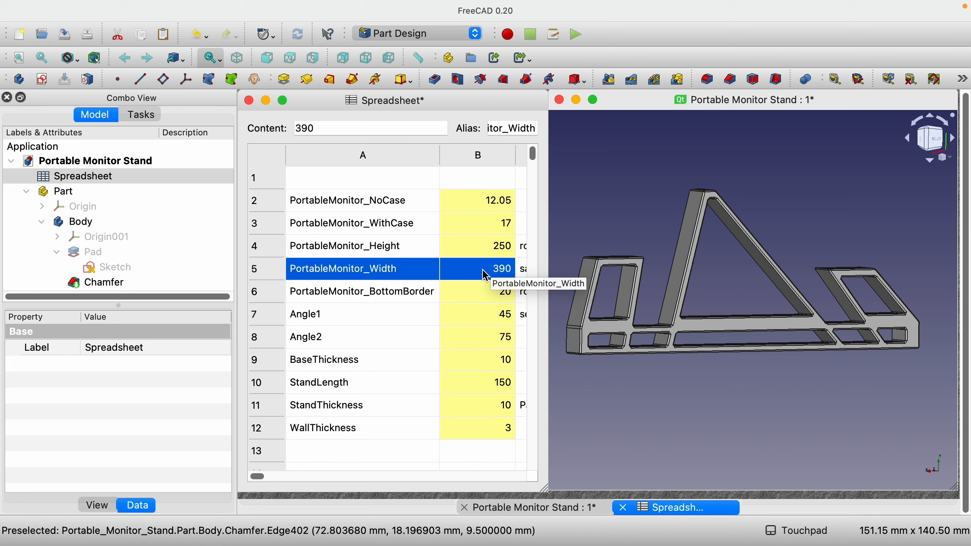
Set the StandThickness parameter to 100 and bring the whole enlarged stand into view
click(476, 408)
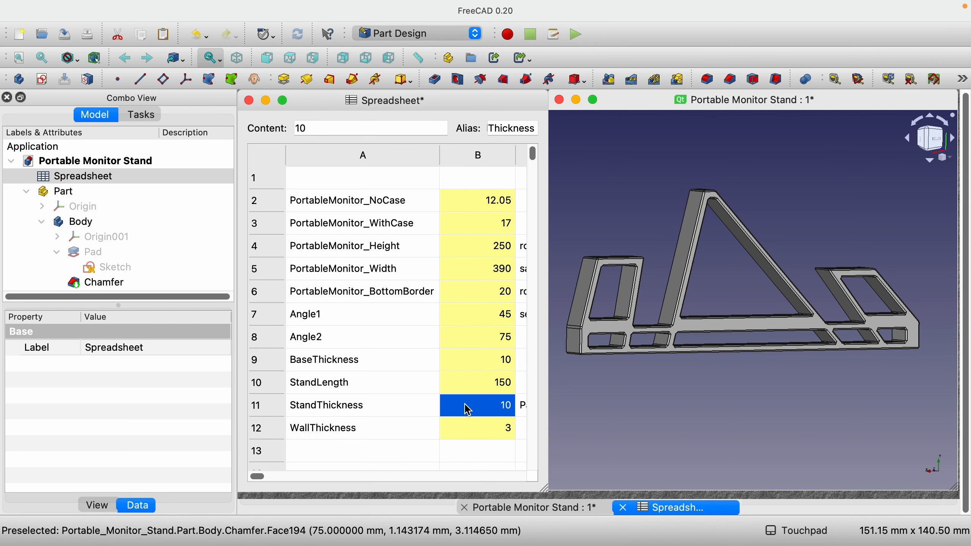
text(1)
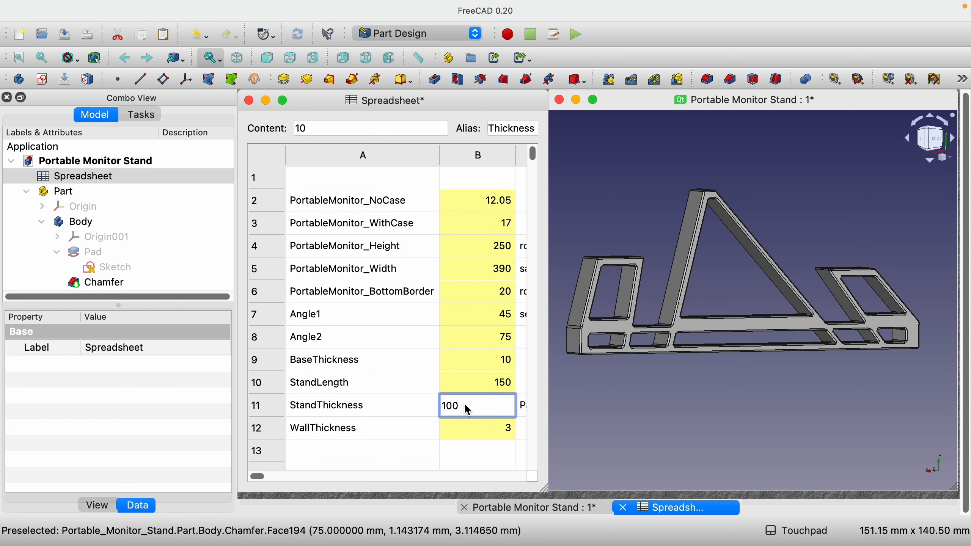
text(00)
key(Return)
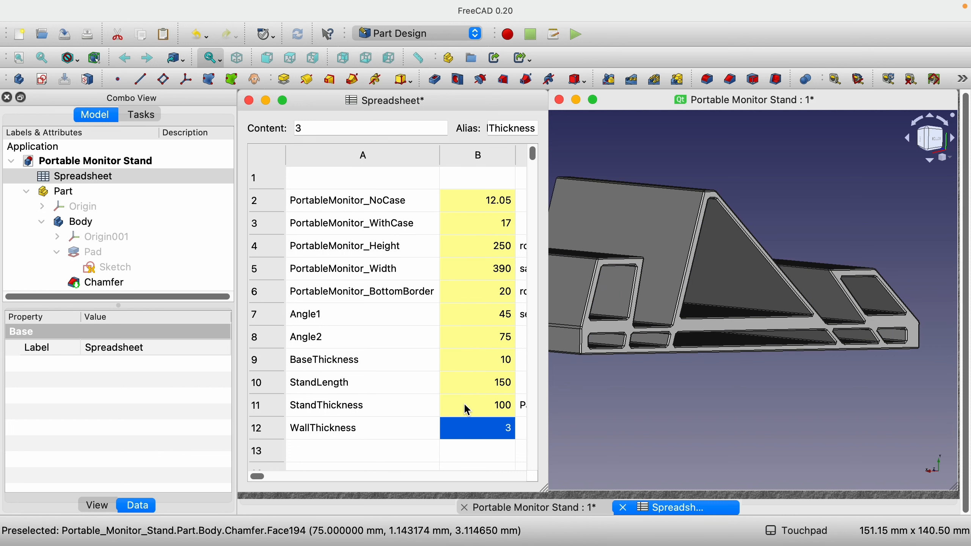
scroll(742, 388, down, 5)
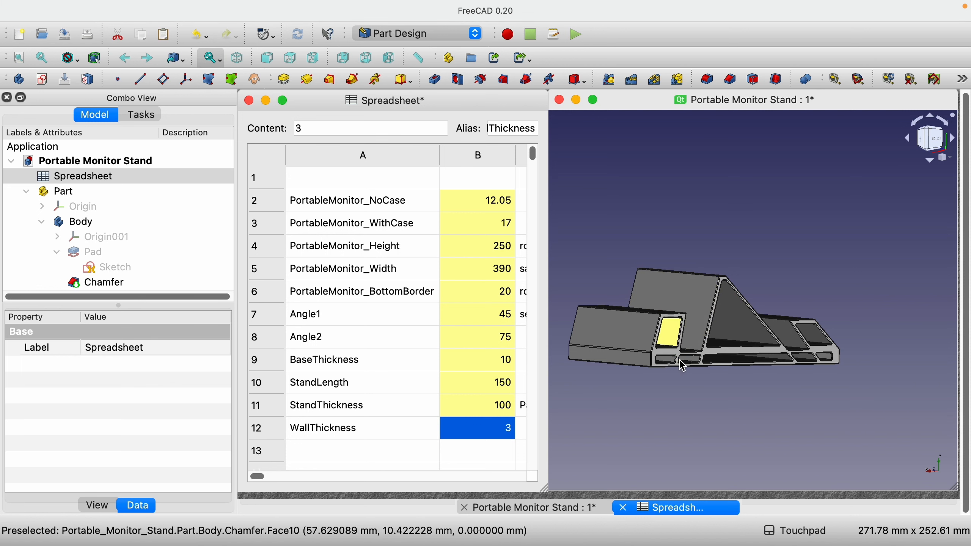
Set the StandThickness parameter back to 10
click(484, 404)
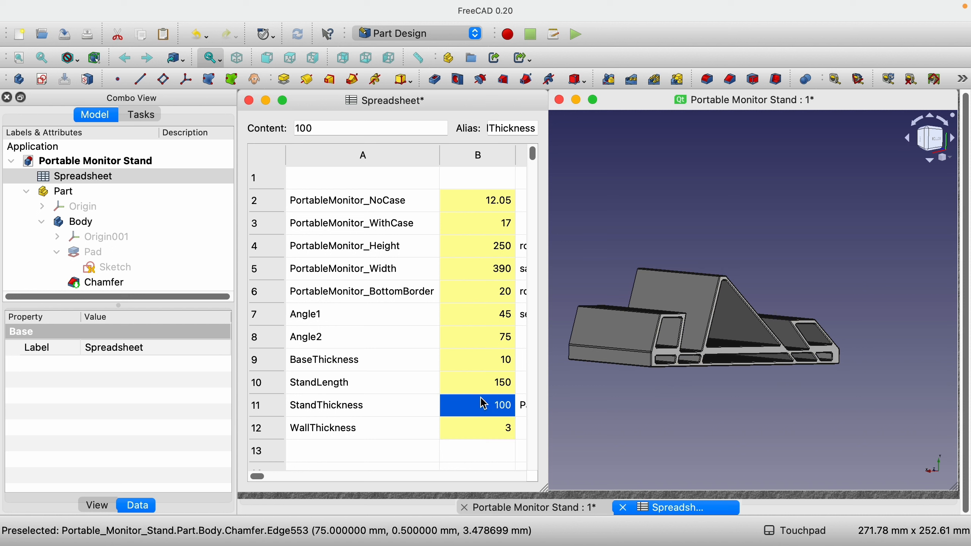
text(10)
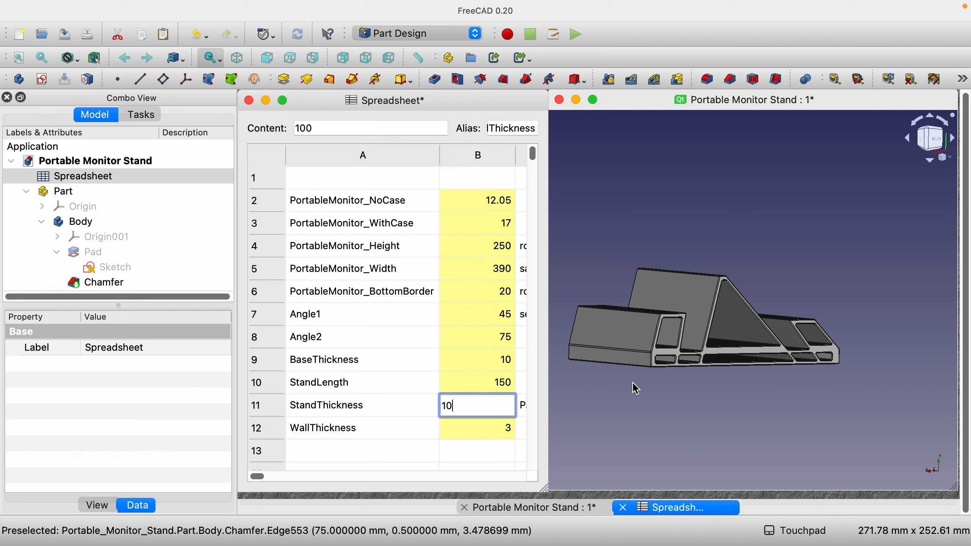
key(Return)
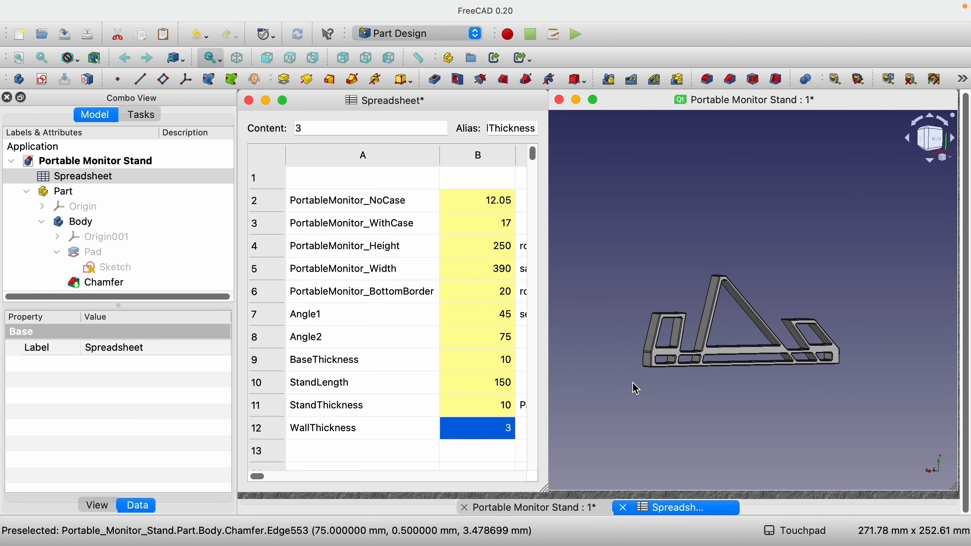
Set the WallThickness parameter in the spreadsheet to 5
scroll(637, 388, up, 5)
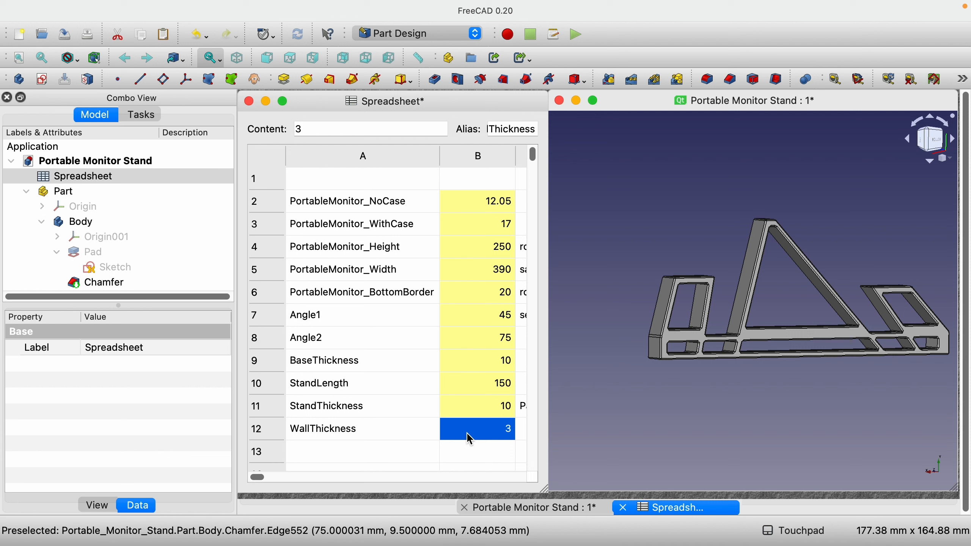
text(5)
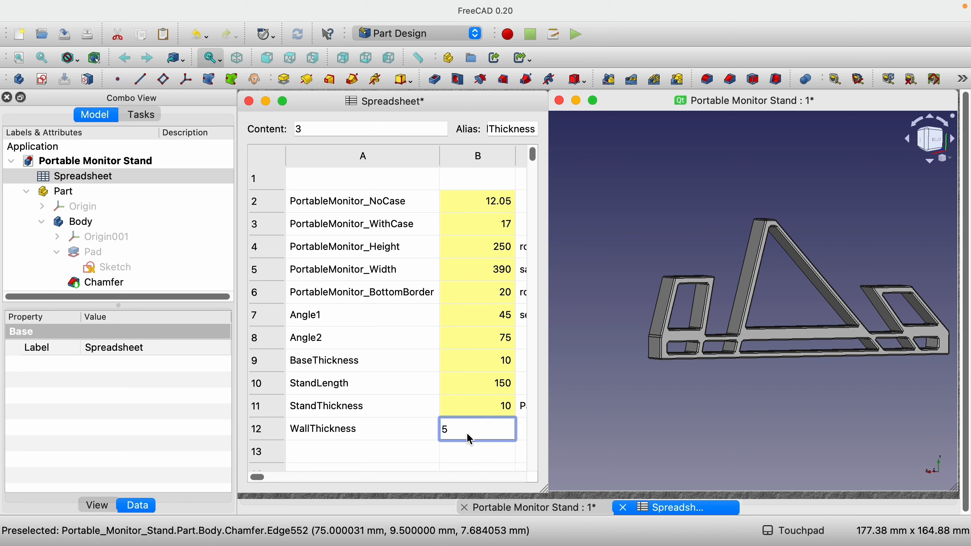
key(Return)
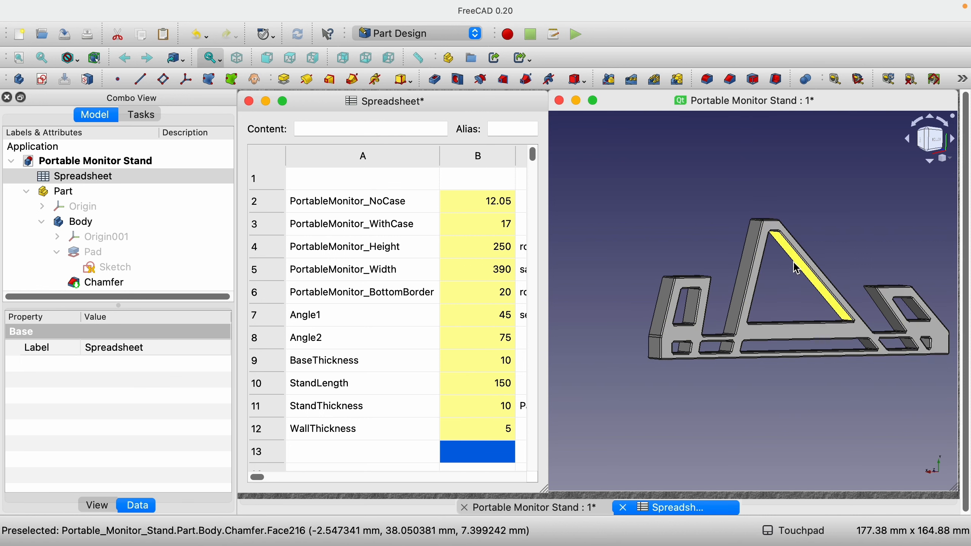
Set the WallThickness parameter back to 3
click(475, 434)
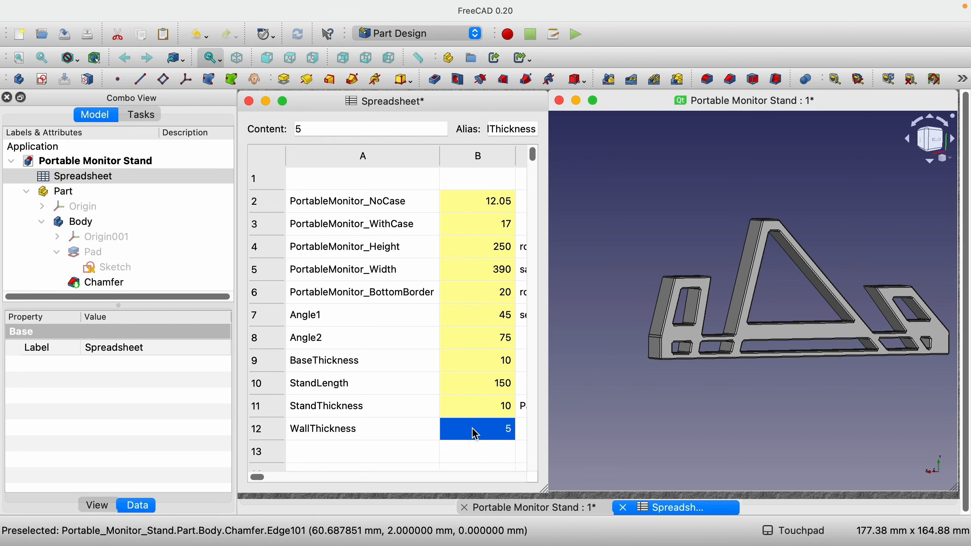
text(3)
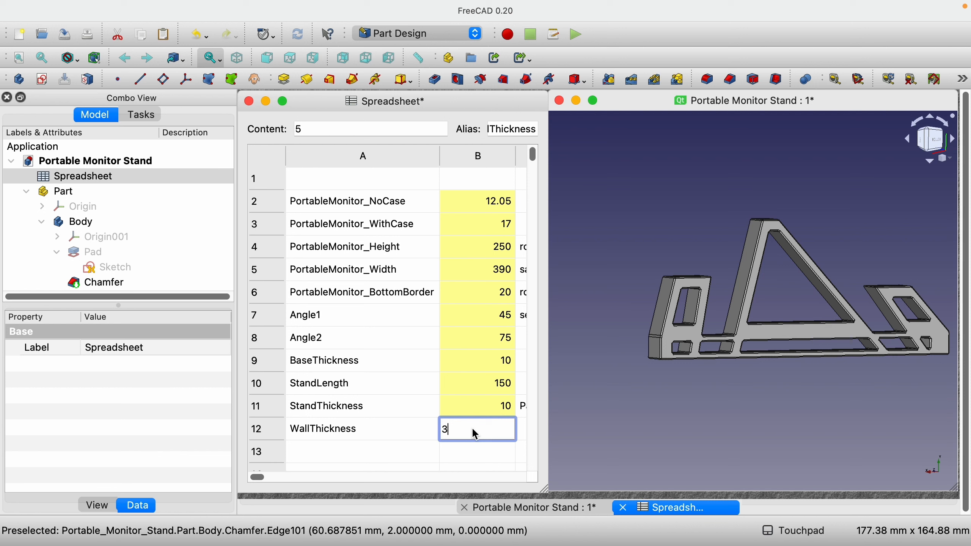
key(Return)
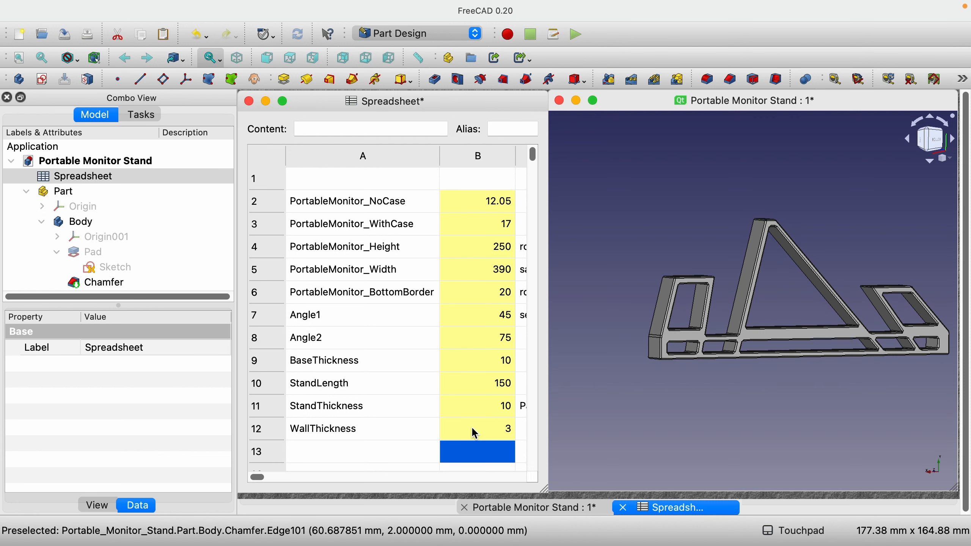
Set the BaseThickness parameter in the spreadsheet to 20
click(496, 366)
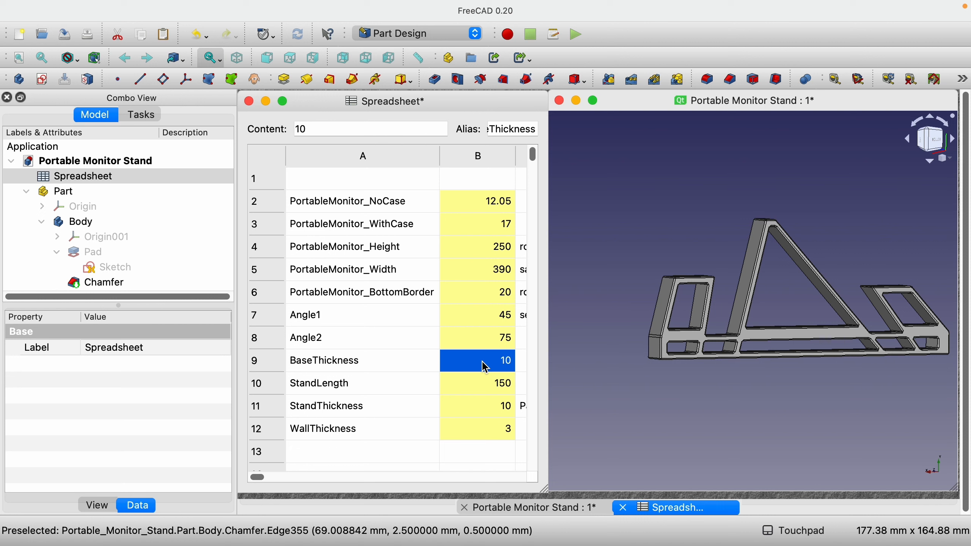
text(20)
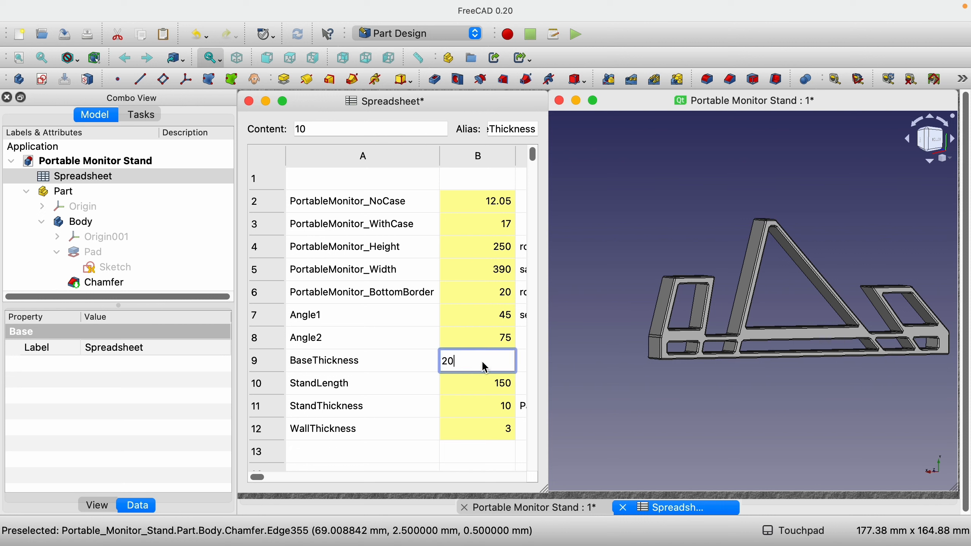
key(Return)
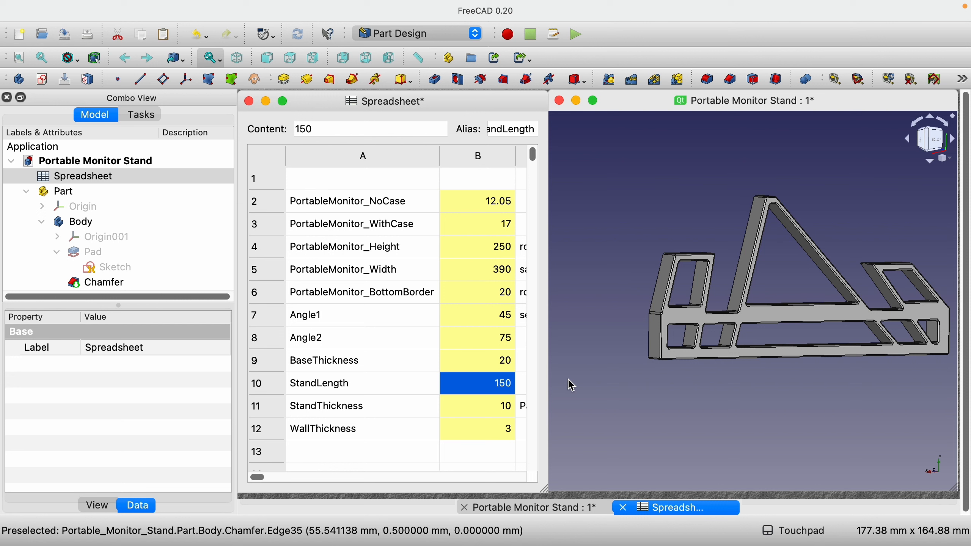
Set the BaseThickness parameter back to 10
click(492, 359)
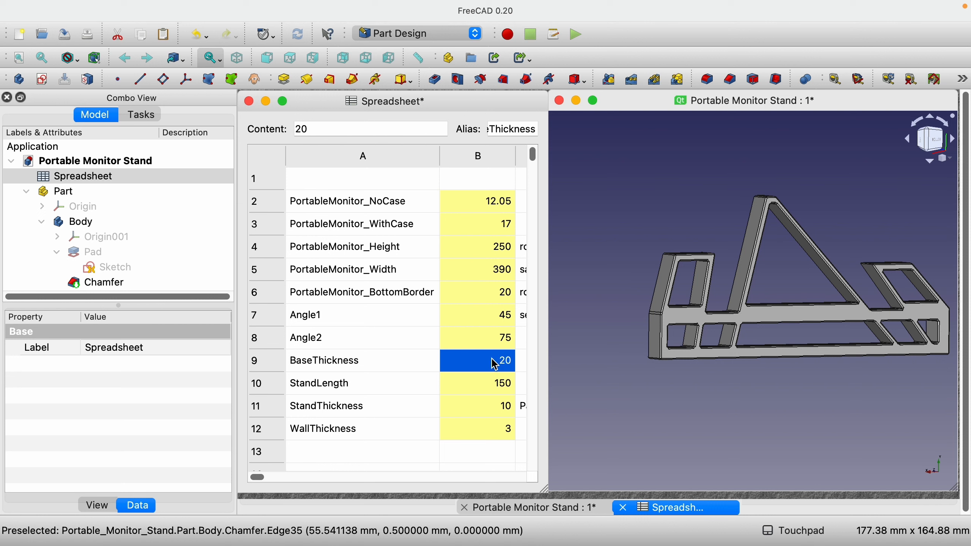
text(10)
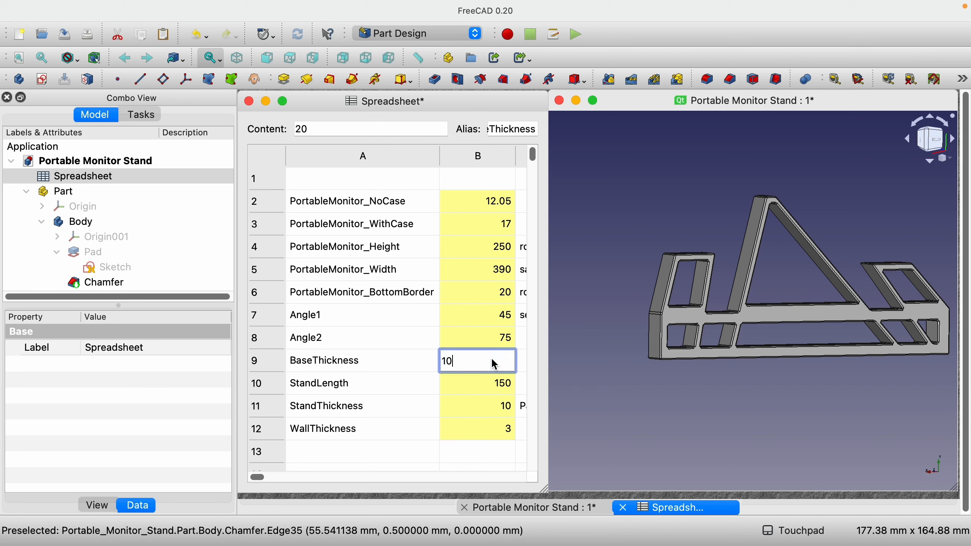
click(492, 318)
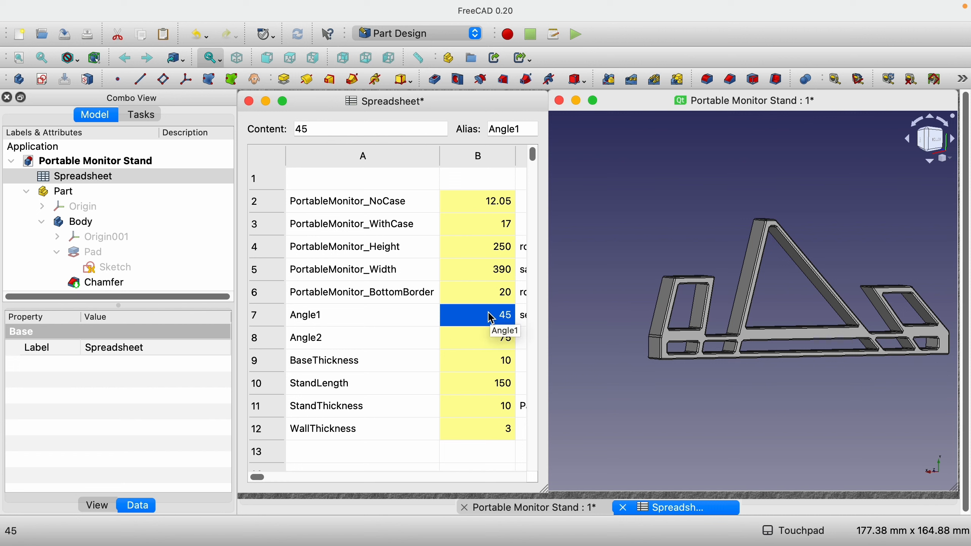
Set the Angle2 parameter back to 60
key(Down)
text(60)
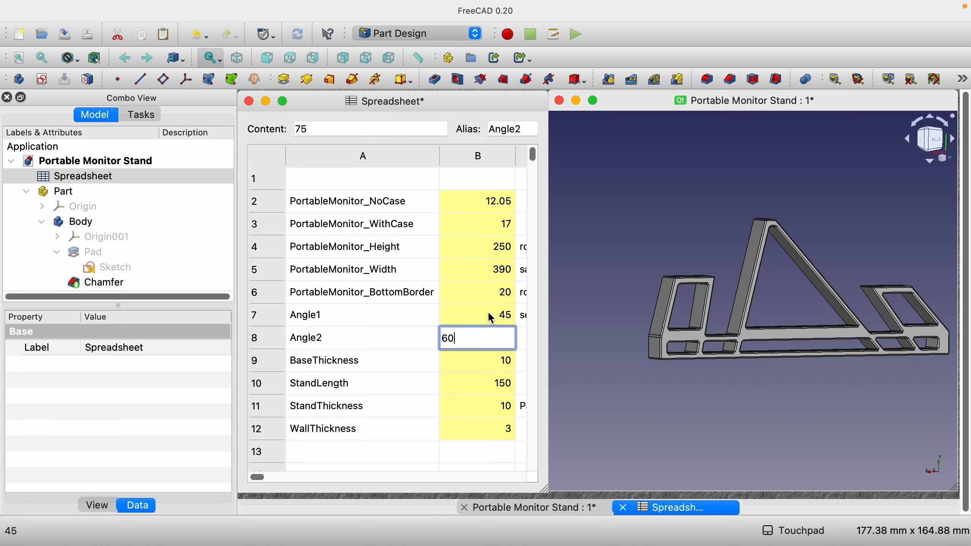
key(Return)
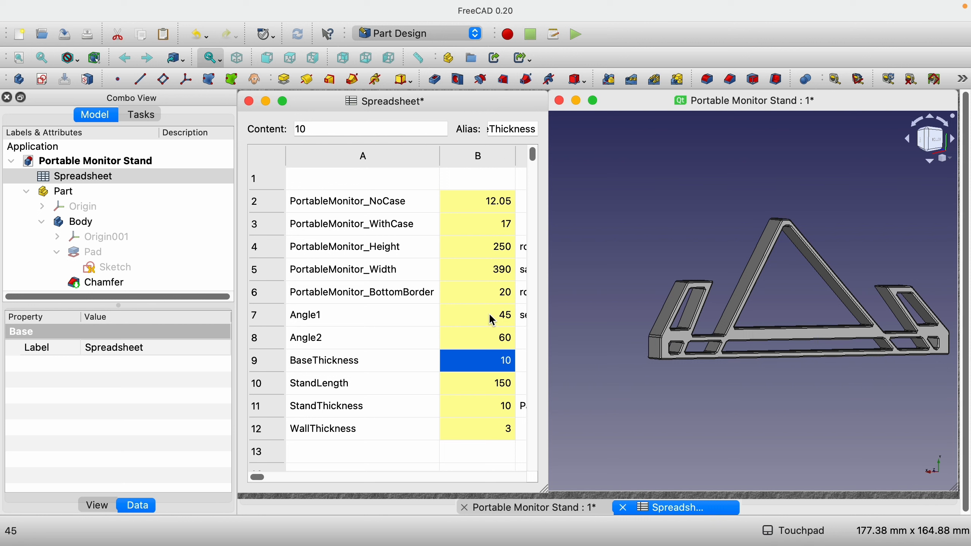
Try a value of 30 for the Angle1 parameter and undo the change
click(485, 319)
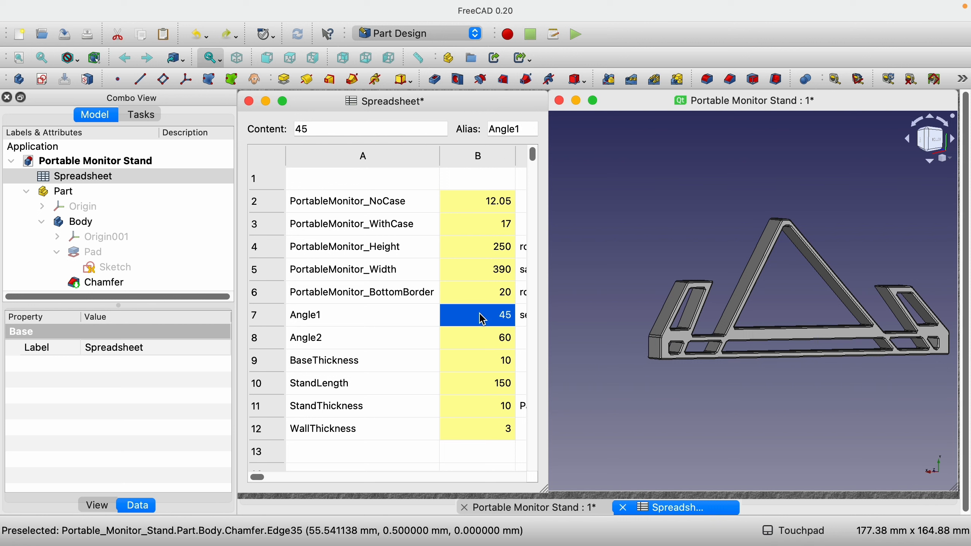
text(30)
key(Return)
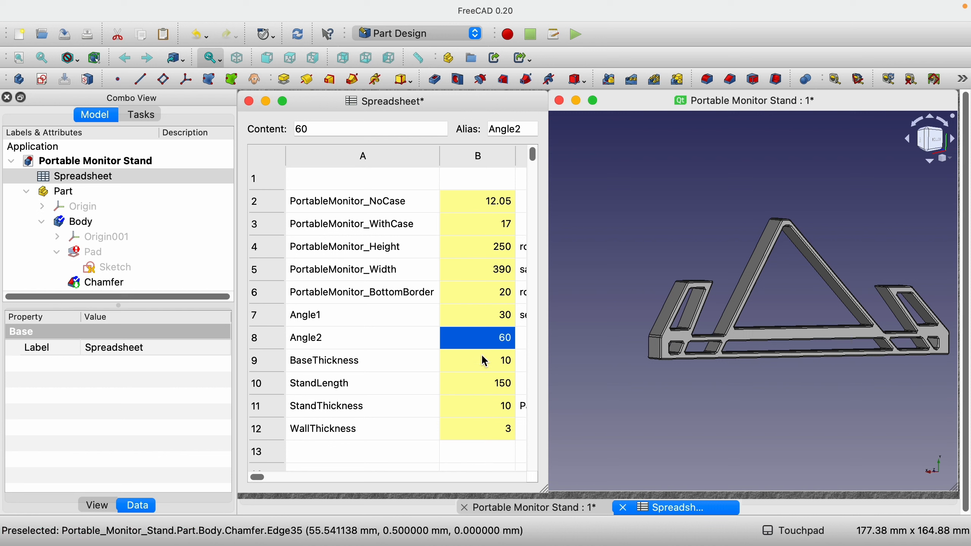
key(super+z)
click(493, 311)
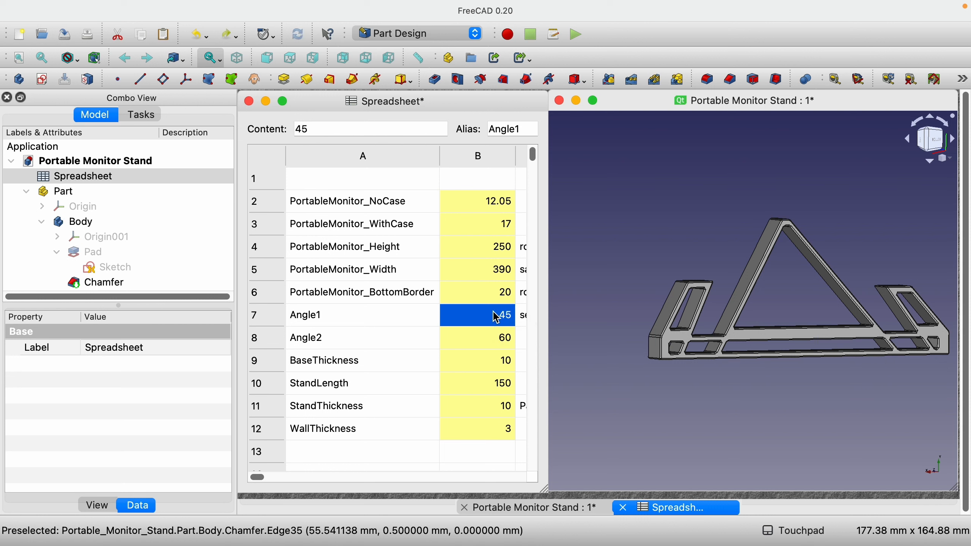
Set the Angle2 parameter in the spreadsheet to 90
click(482, 337)
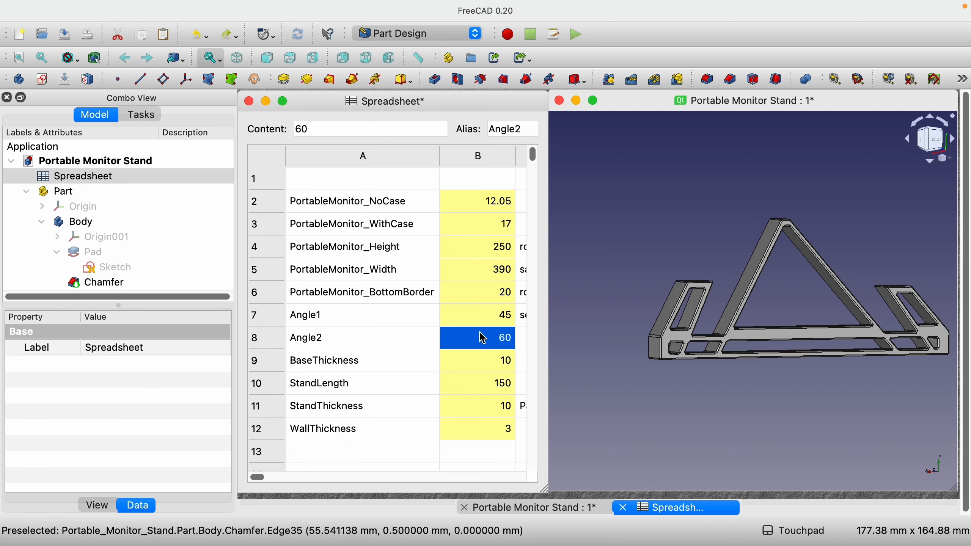
text(90)
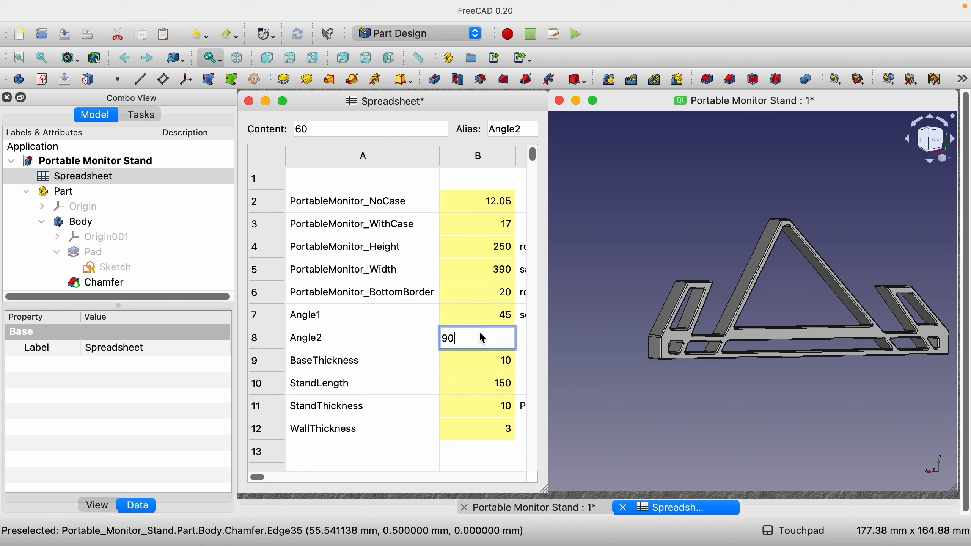
click(398, 326)
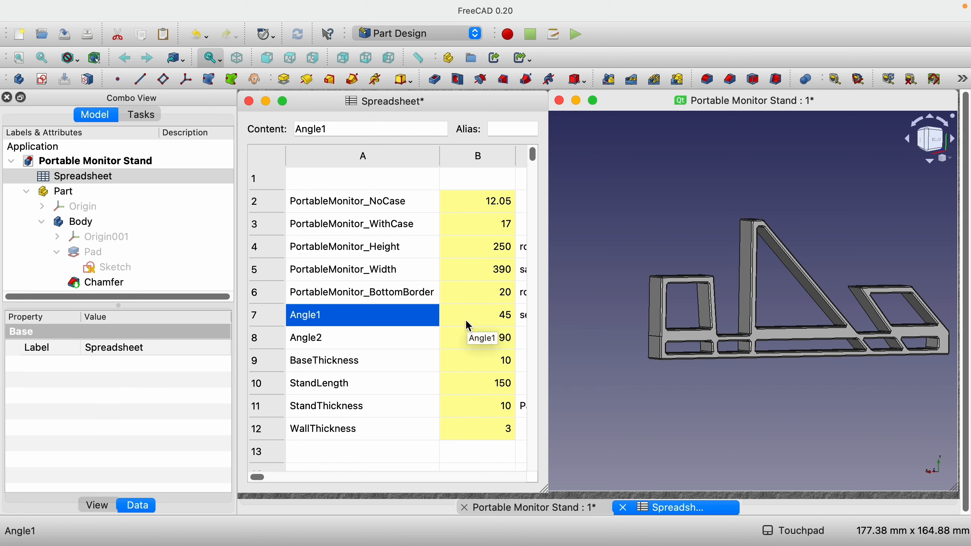
Read the column C note beside the Angle1 parameter about the angle limits
scroll(465, 318, right, 5)
scroll(467, 322, right, 1)
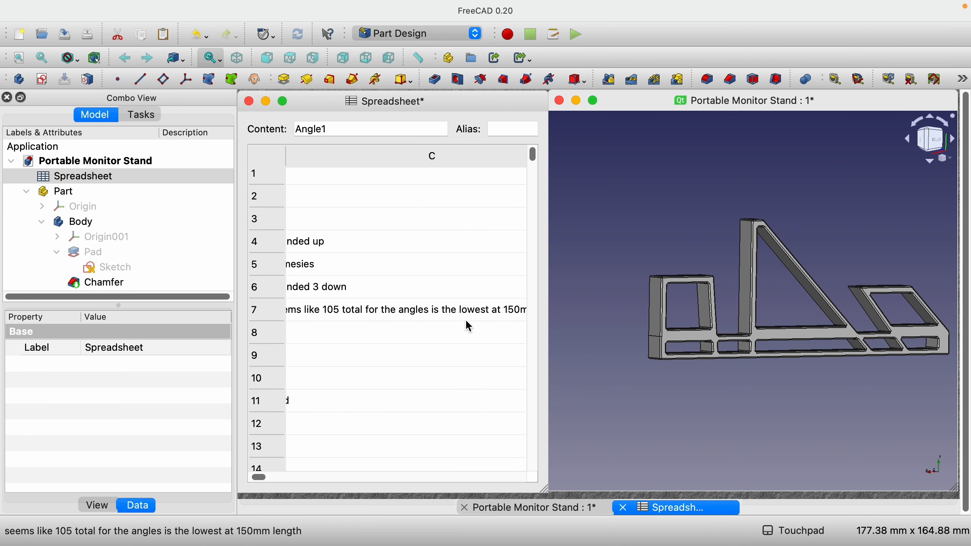
scroll(466, 322, left, 3)
scroll(467, 322, right, 3)
scroll(470, 326, right, 1)
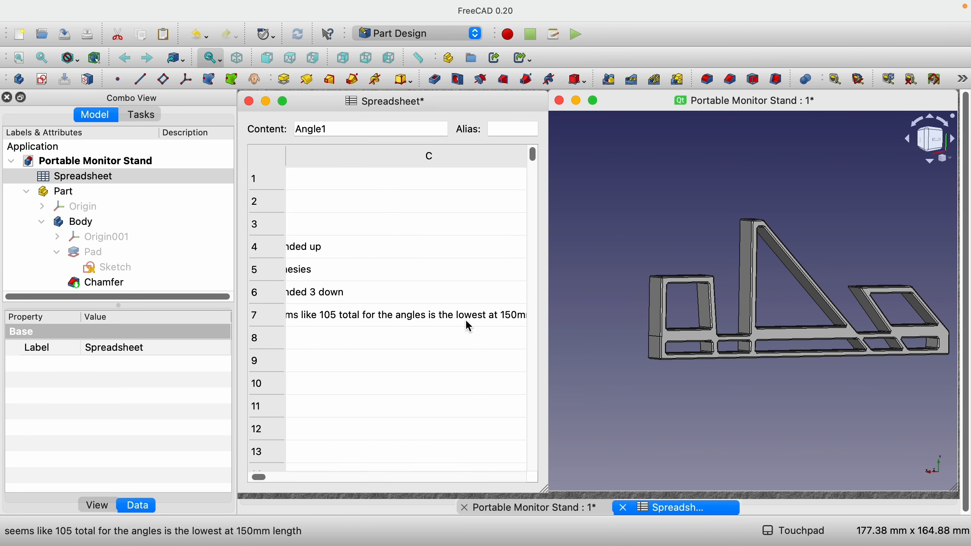
scroll(466, 322, right, 2)
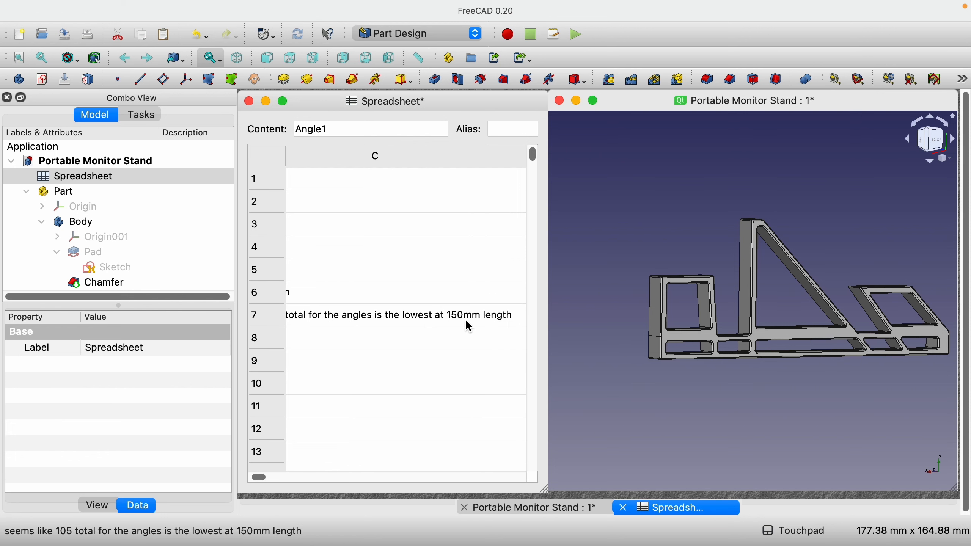
scroll(467, 322, left, 5)
scroll(467, 323, left, 3)
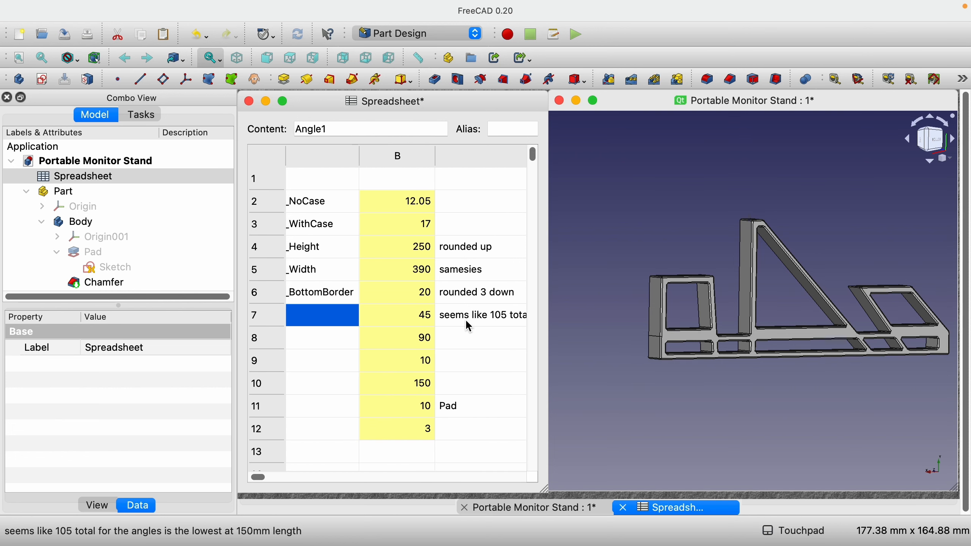
scroll(467, 323, right, 2)
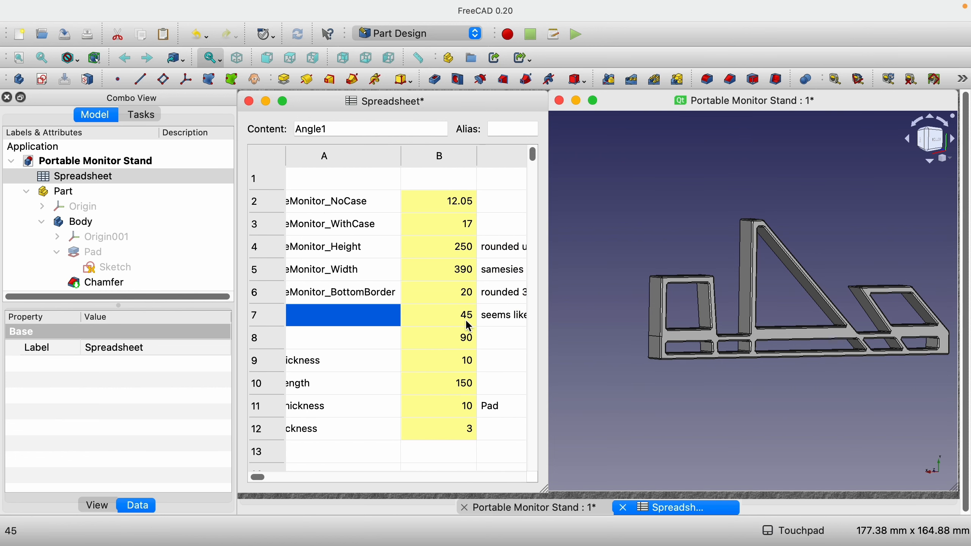
Set the StandLength parameter to 200 and view the whole lengthened stand
click(444, 384)
scroll(445, 385, left, 1)
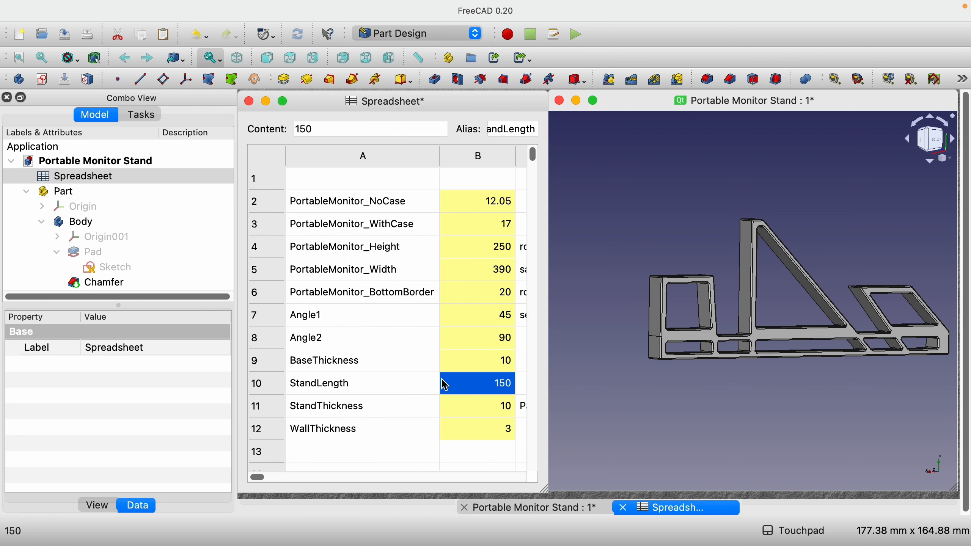
text(200)
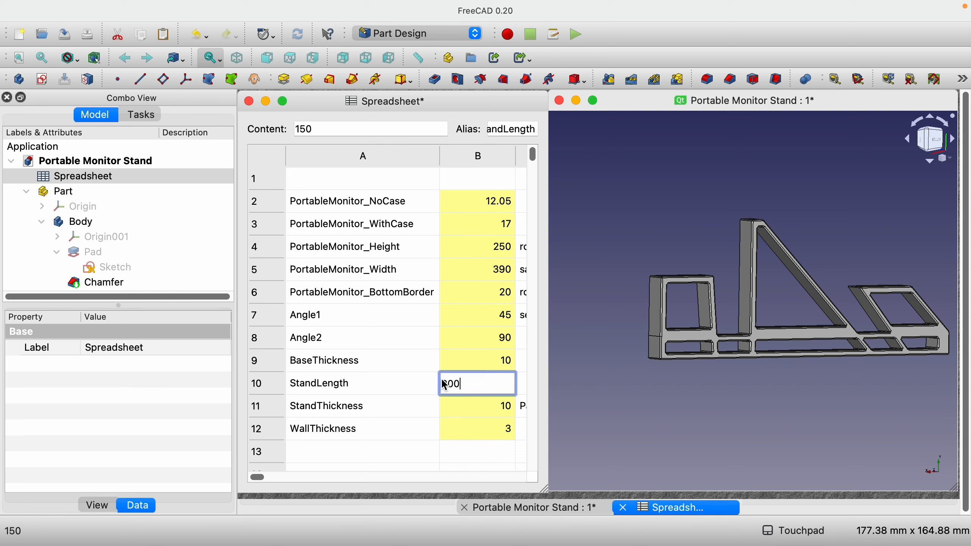
key(Return)
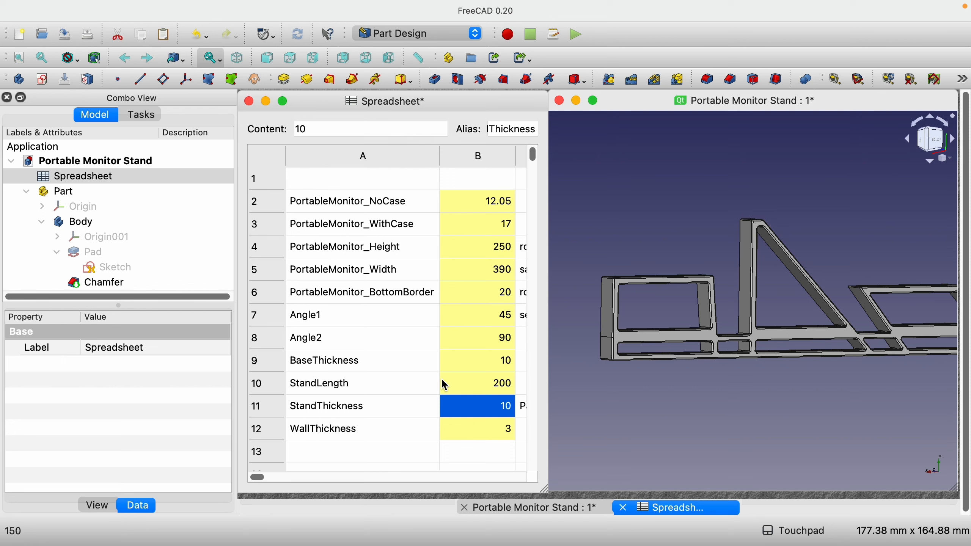
scroll(677, 402, down, 3)
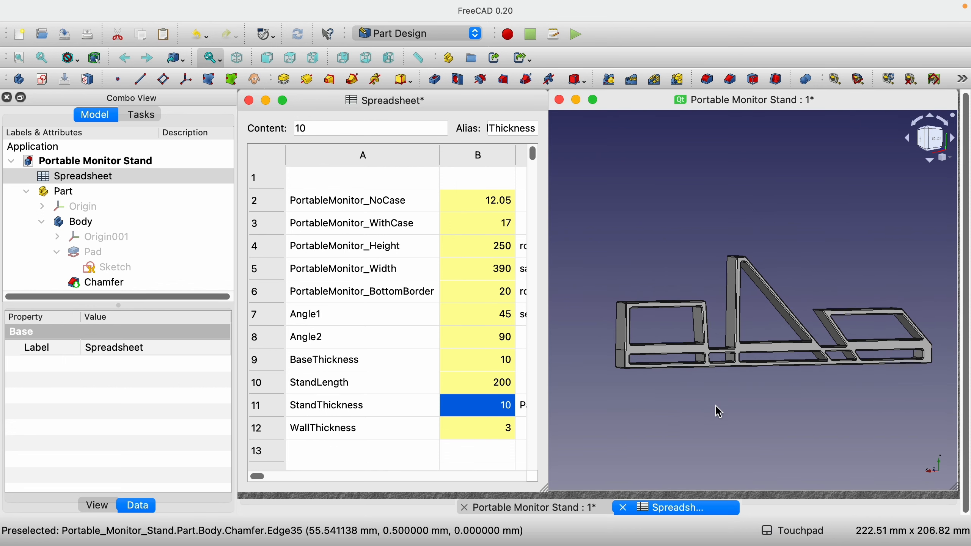
scroll(936, 384, up, 3)
scroll(935, 384, down, 2)
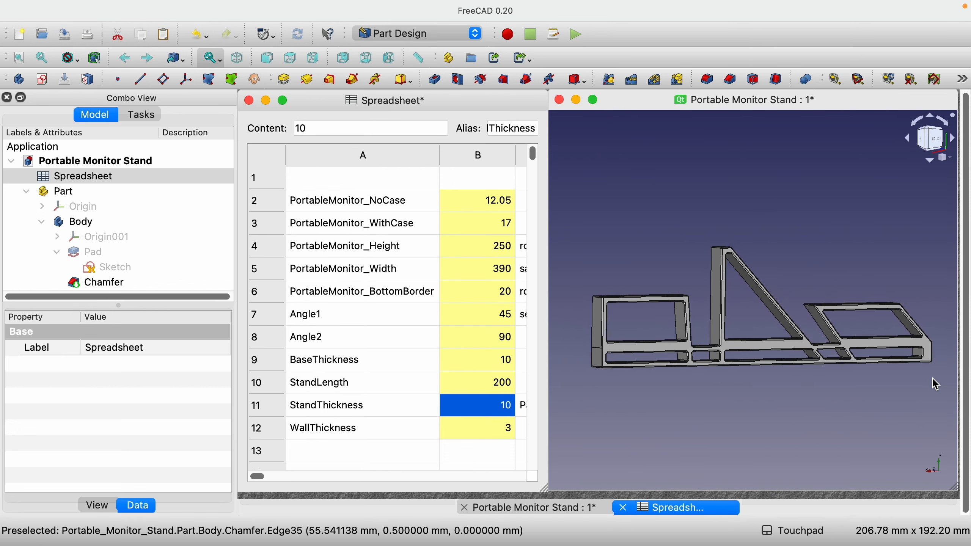
Set the Angle1 parameter in the spreadsheet to 30
click(498, 317)
text(30)
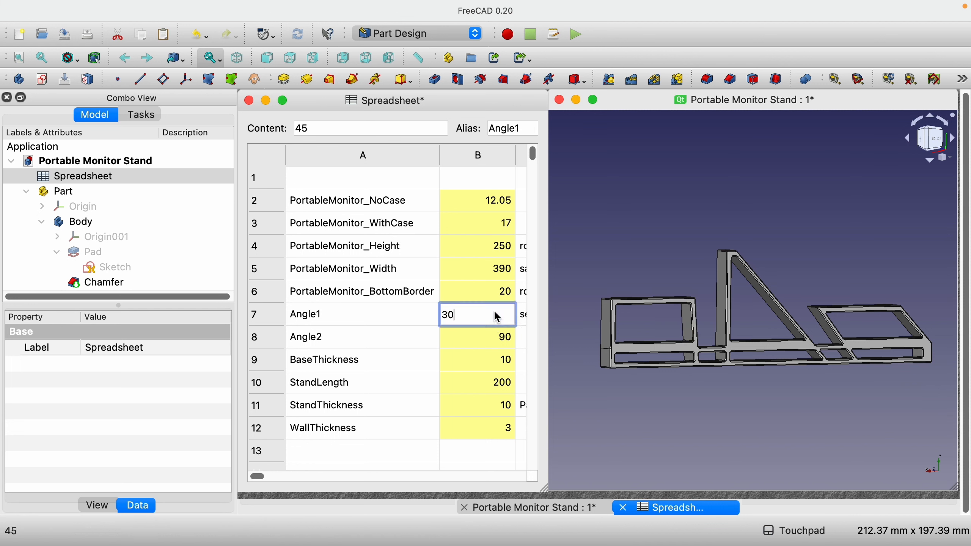
key(Return)
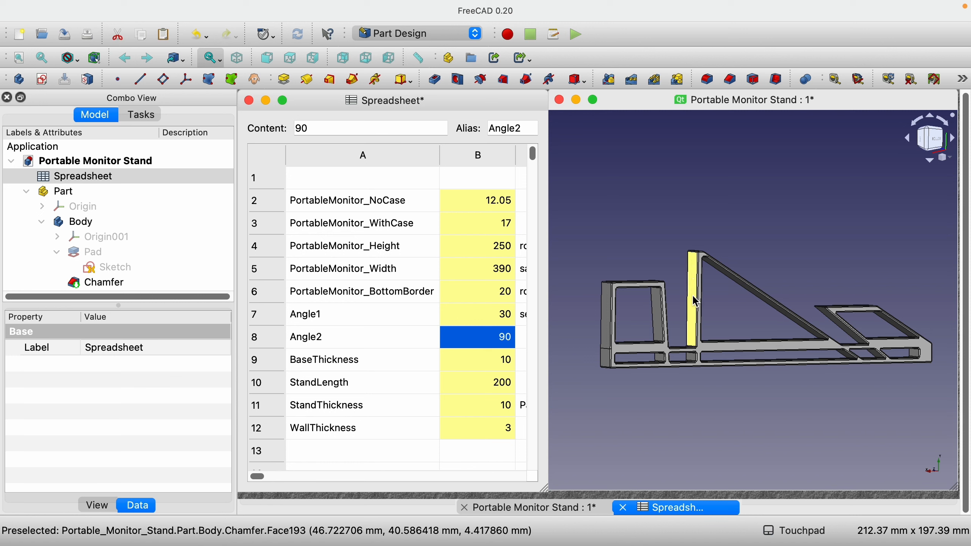
click(694, 330)
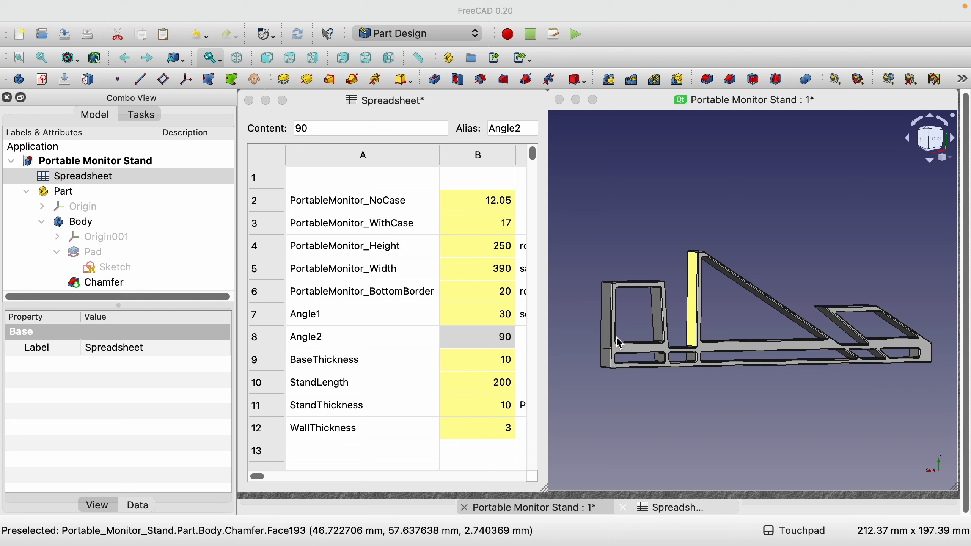
Reduce the StandLength parameter to 180
click(480, 387)
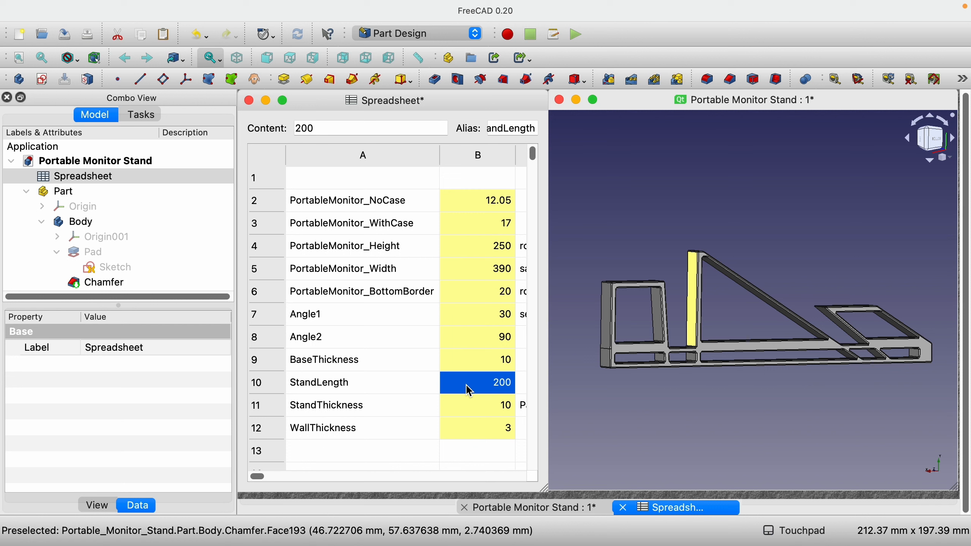
text(180)
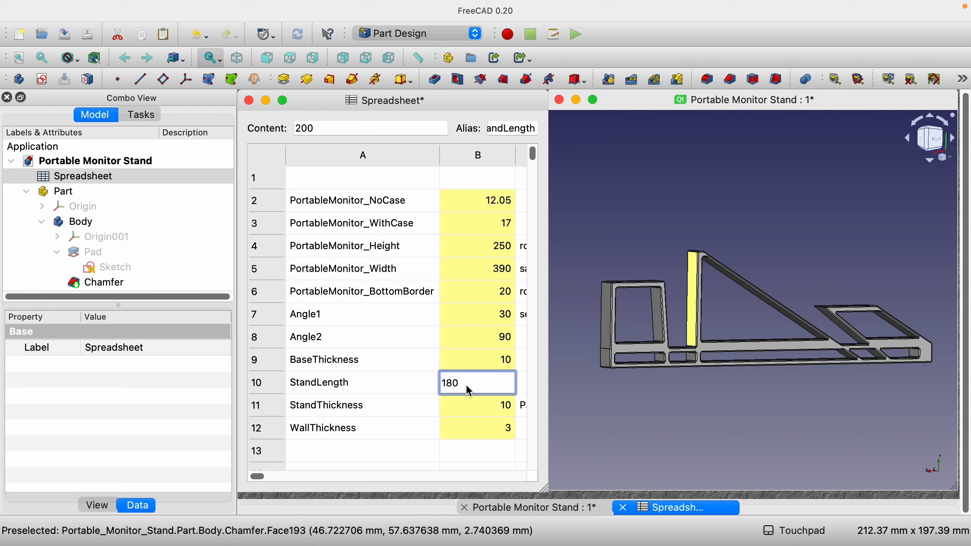
key(Return)
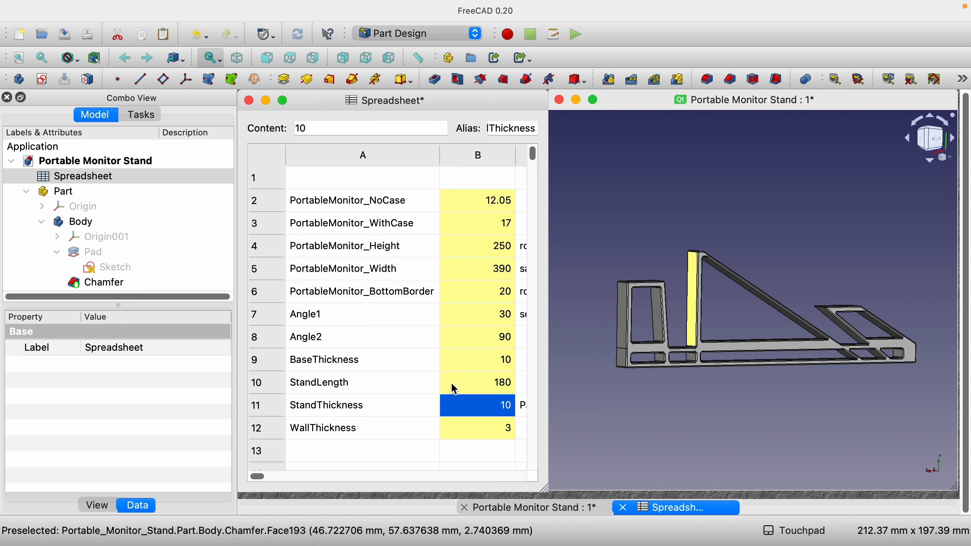
Try a StandLength value of 150 with the current angles and revert it
click(480, 388)
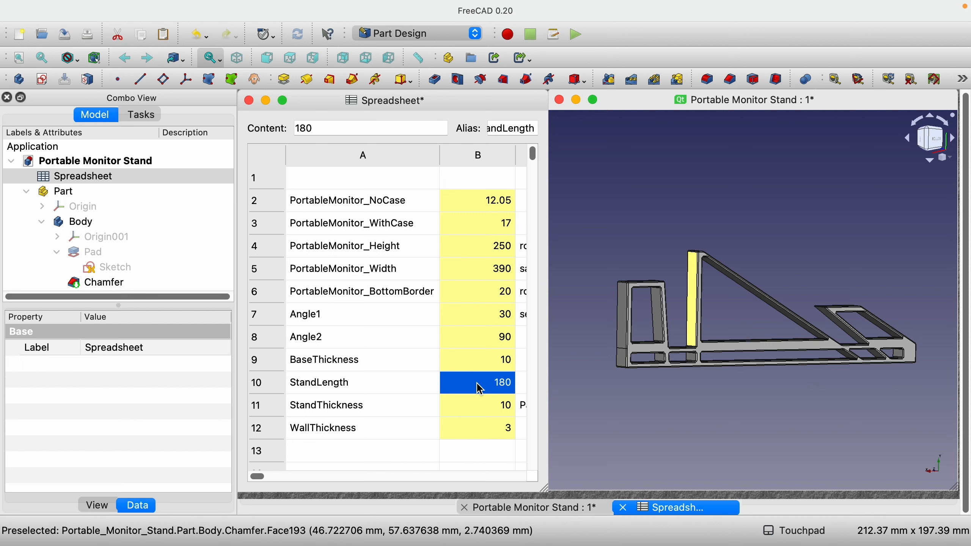
text(1)
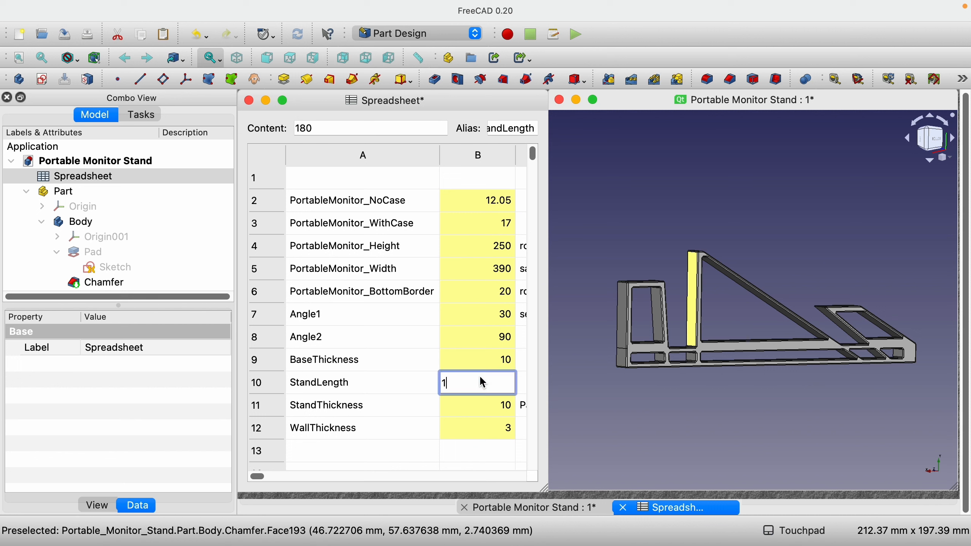
text(50)
key(Return)
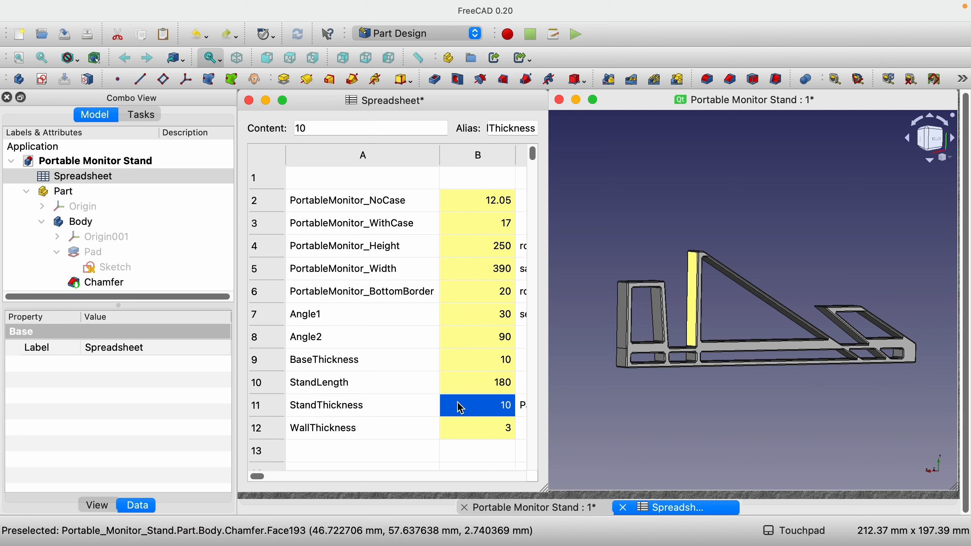
click(482, 383)
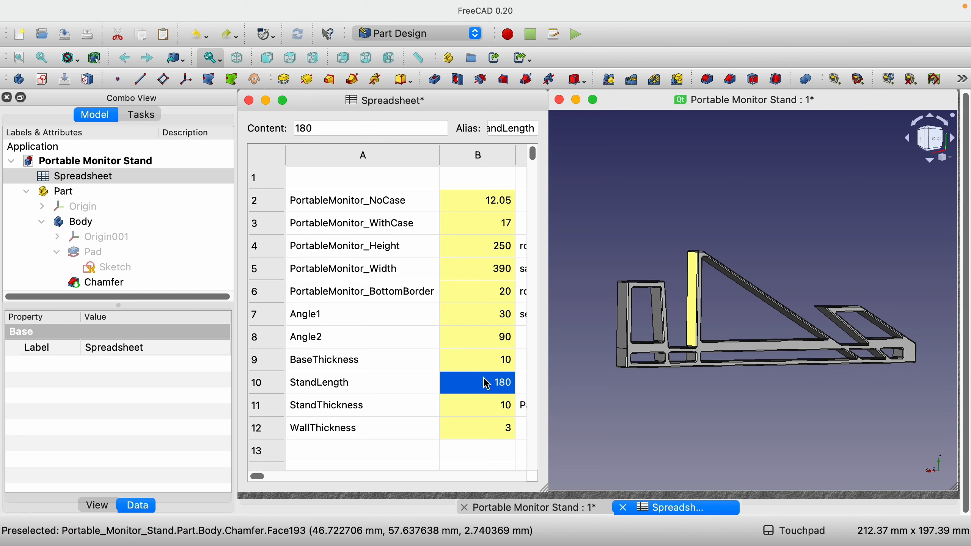
Set the Angle1 parameter to 60 and the Angle2 parameter to 45
click(499, 314)
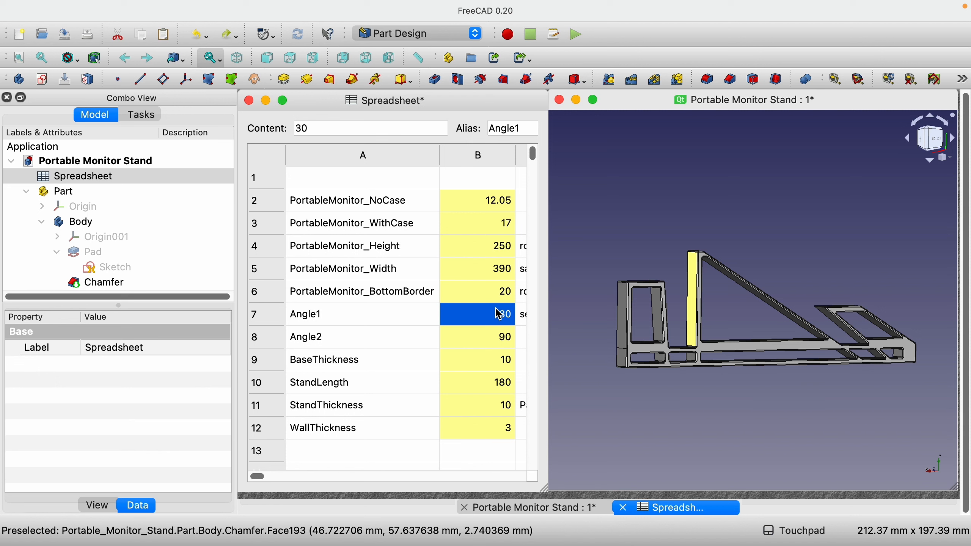
text(60)
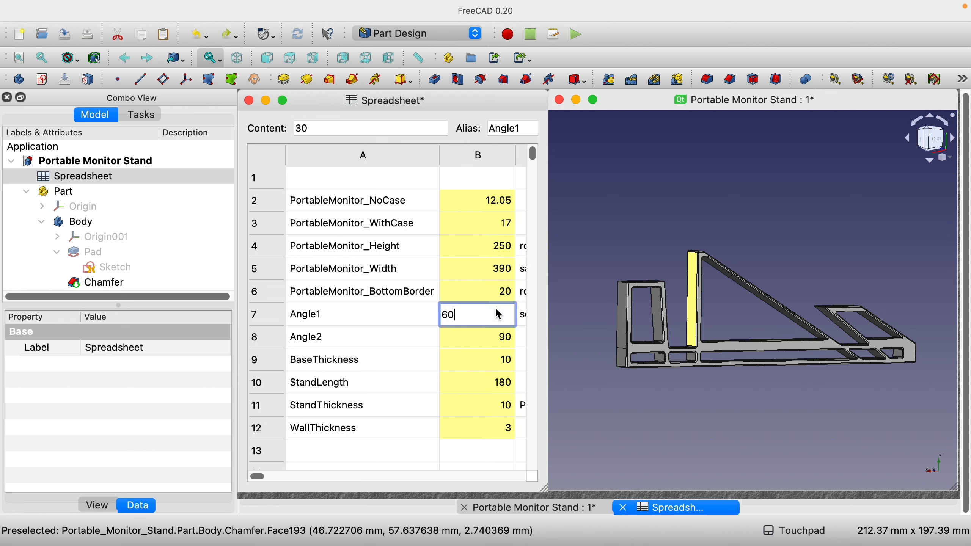
click(489, 344)
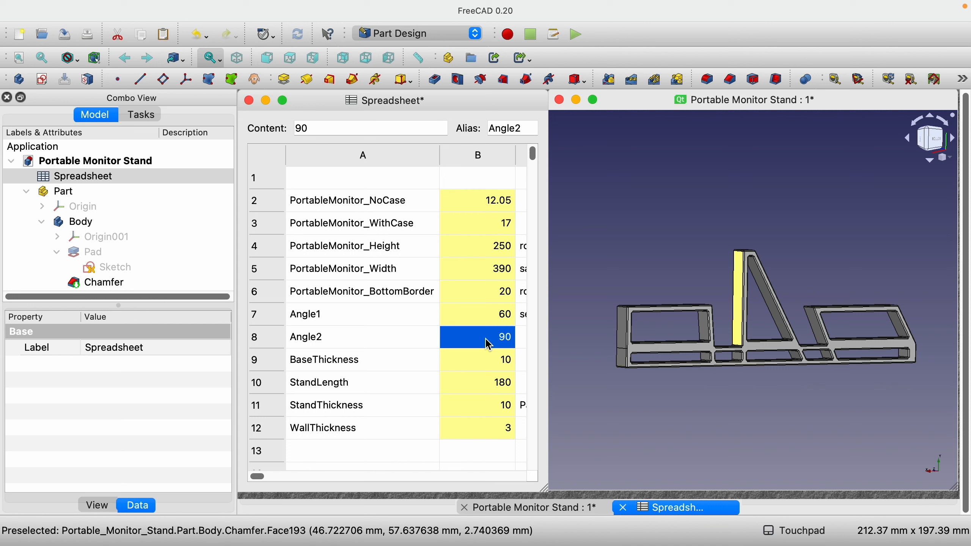
text(45)
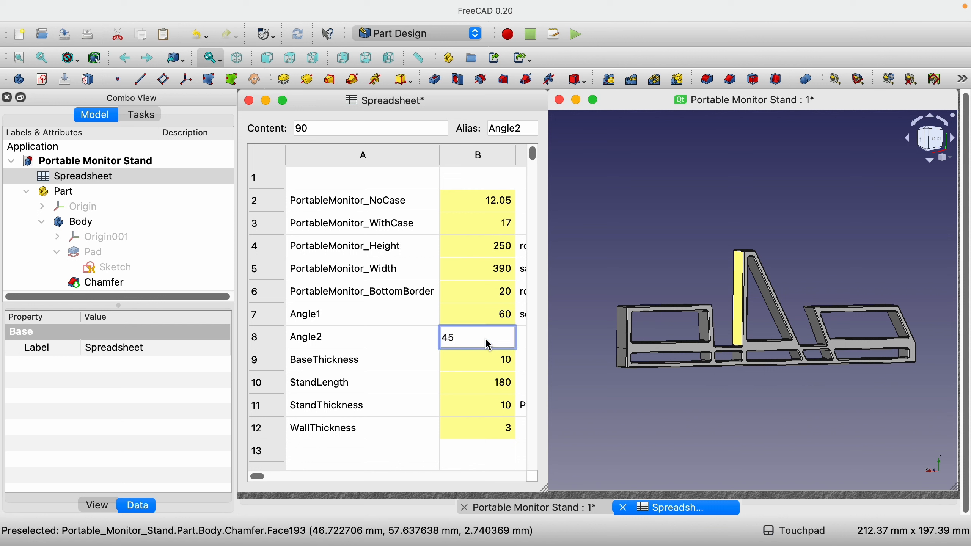
key(Return)
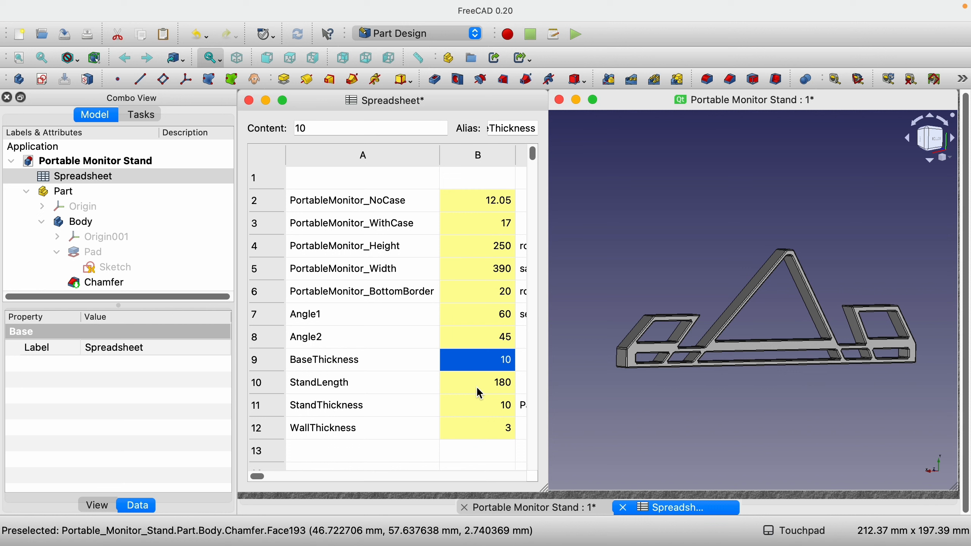
Set the StandLength parameter in the spreadsheet to 150
click(478, 389)
text(150)
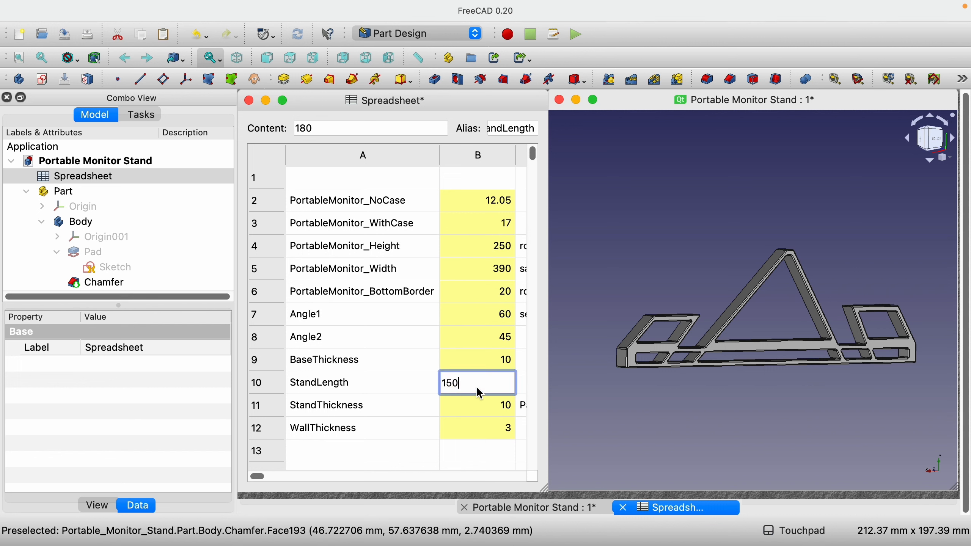
key(Return)
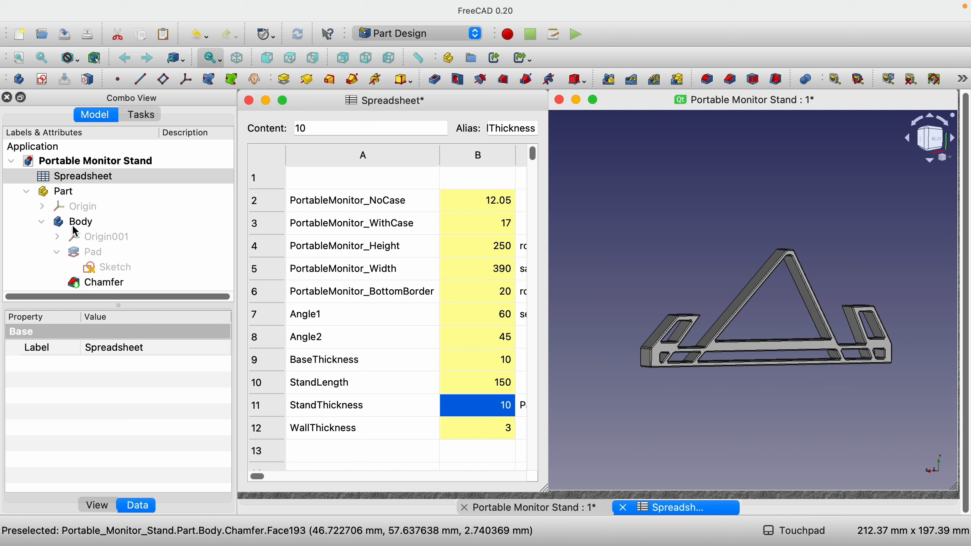
Set the Angle1 parameter in the spreadsheet to 75
click(495, 319)
text(75)
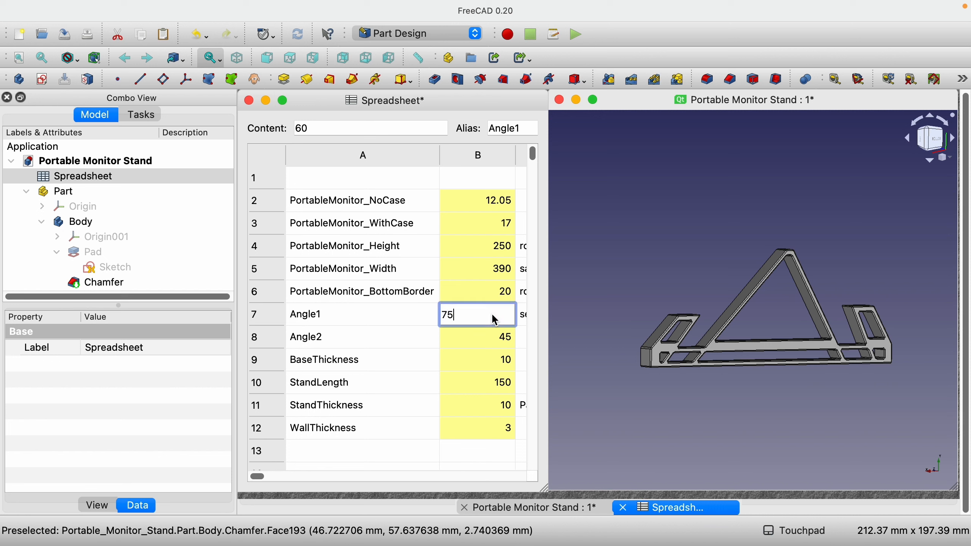
click(484, 338)
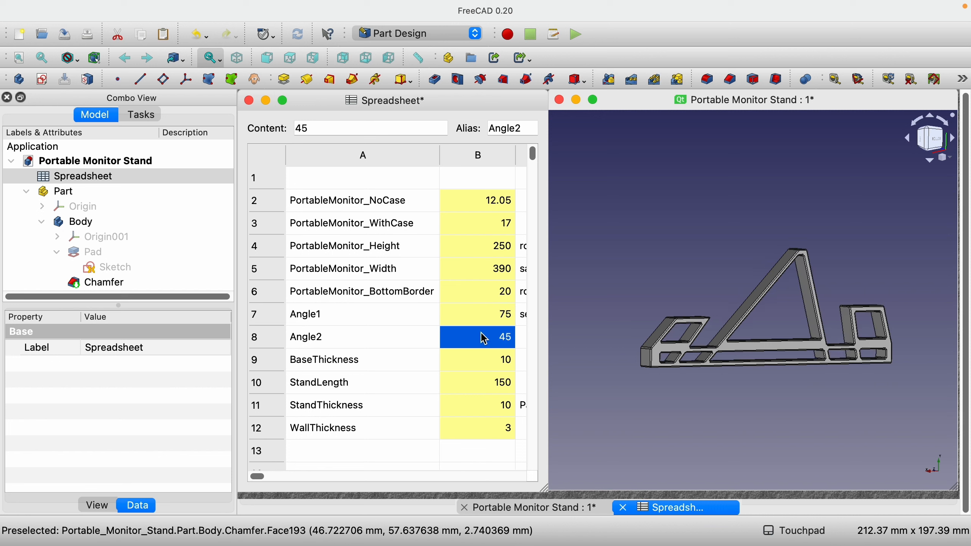
Set the Angle2 parameter in the spreadsheet to 55
text(55)
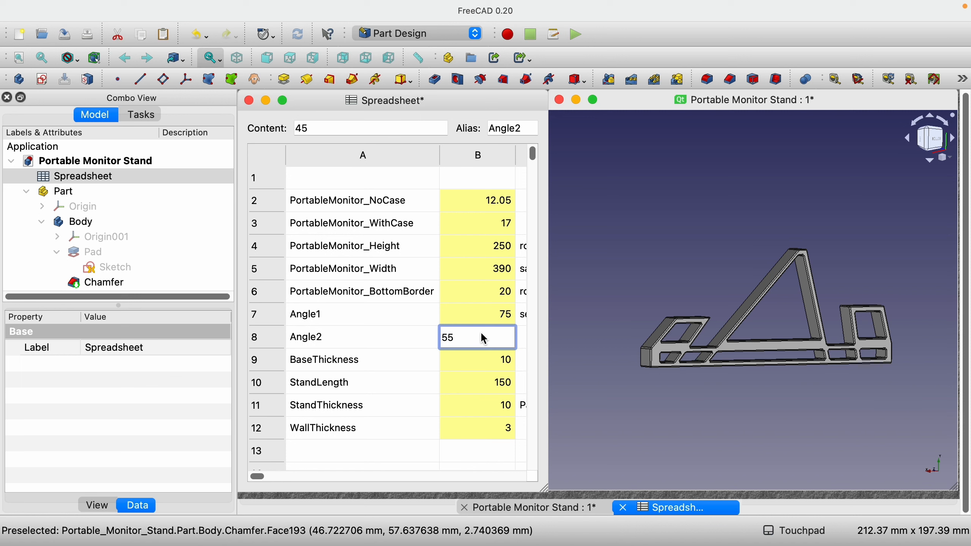
key(Return)
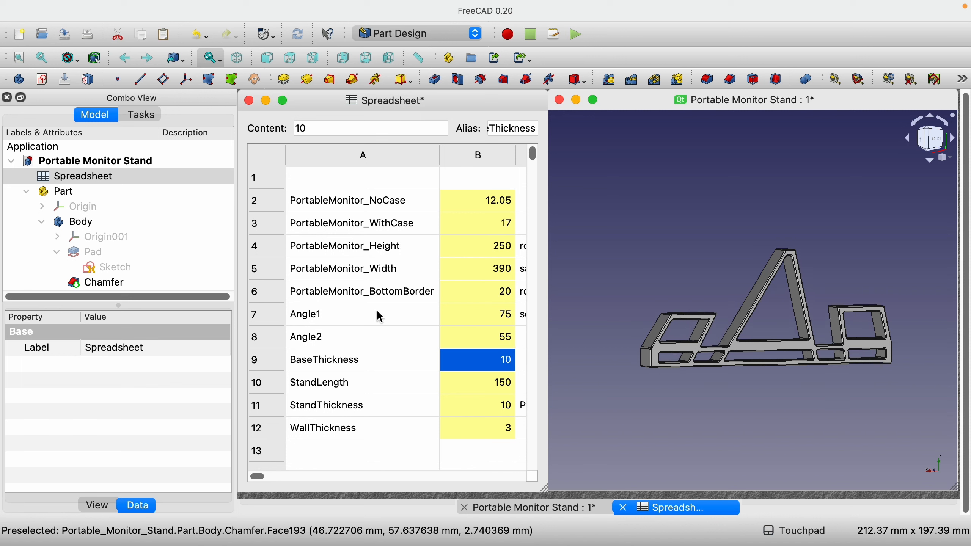
Export the monitor stand's Body as an STL file for 3D printing
click(79, 224)
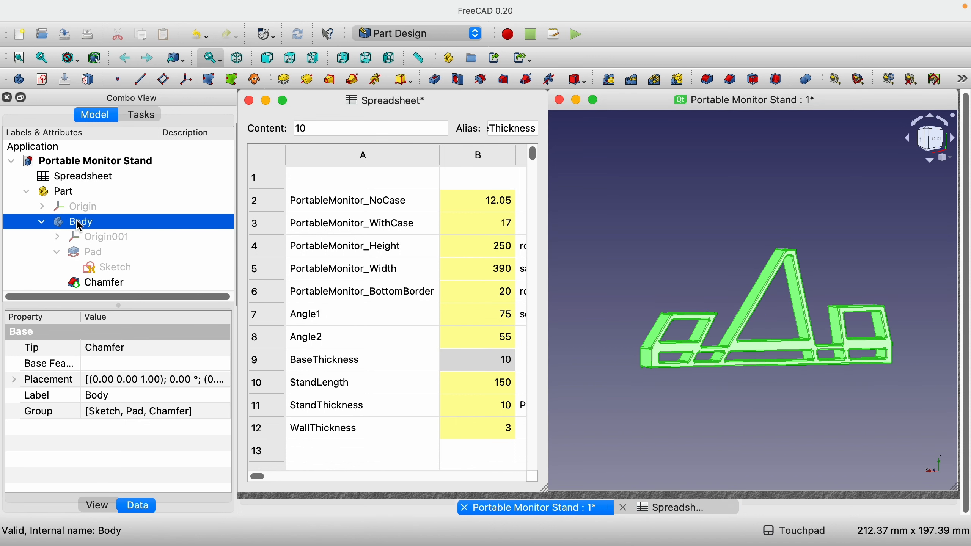
mouse_move(103, 4)
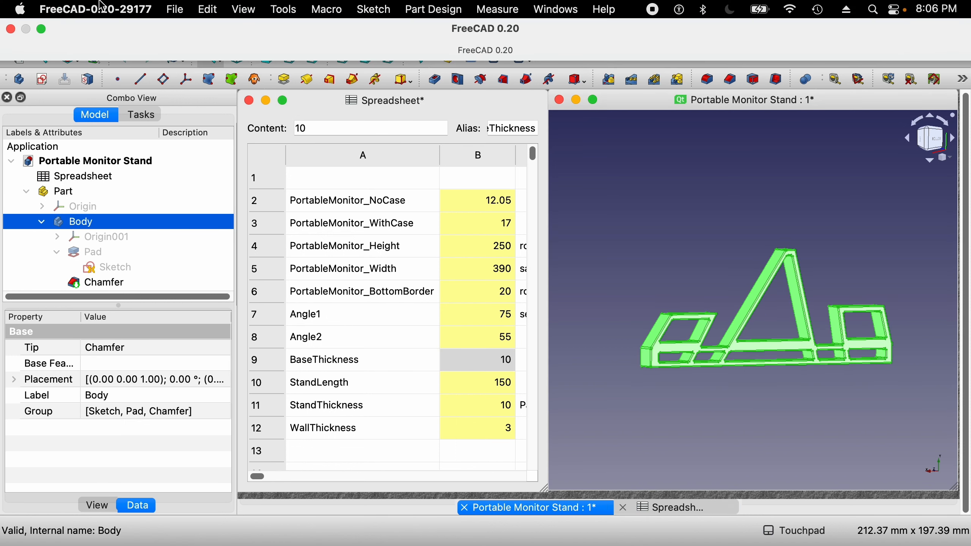
click(175, 9)
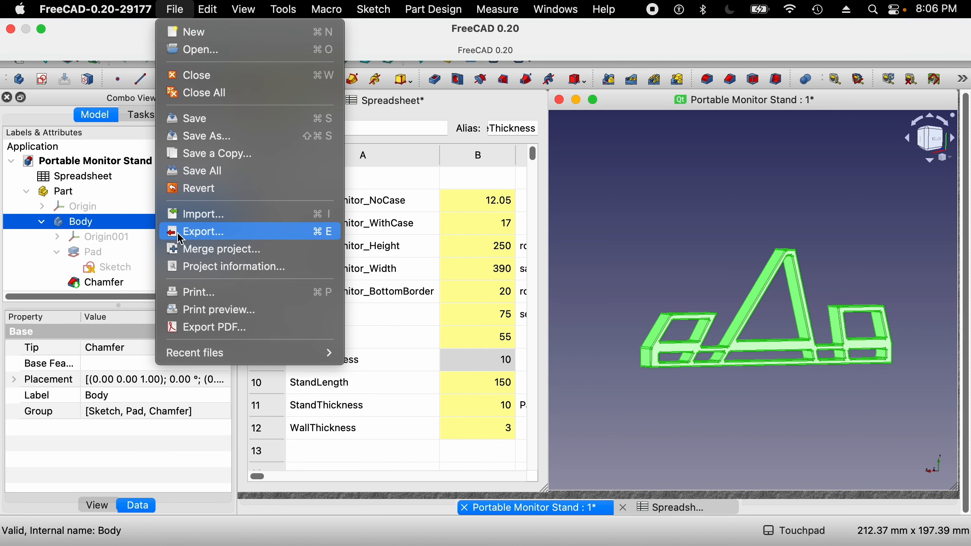
click(616, 279)
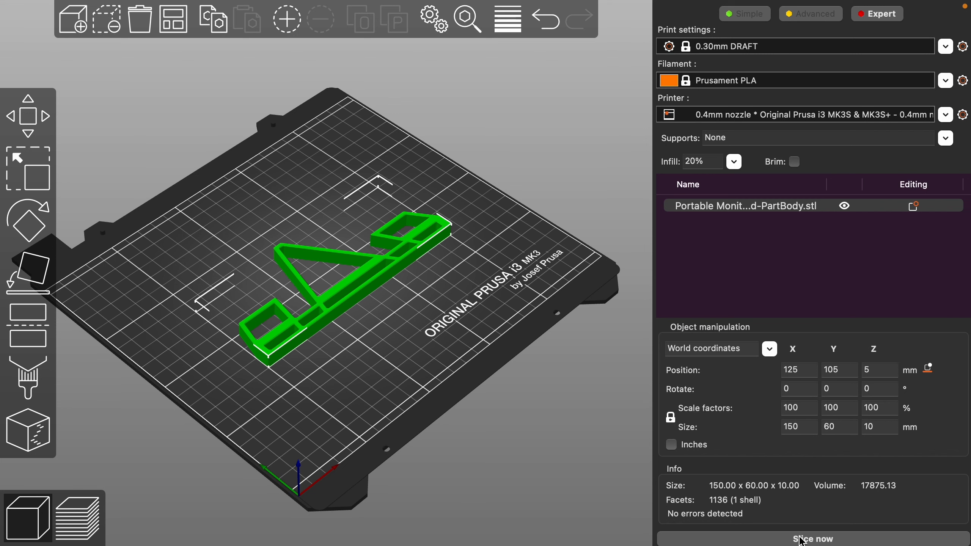
Switch to PrusaSlicer and slice the exported monitor stand model on the Original Prusa i3 MK3 print bed
click(803, 539)
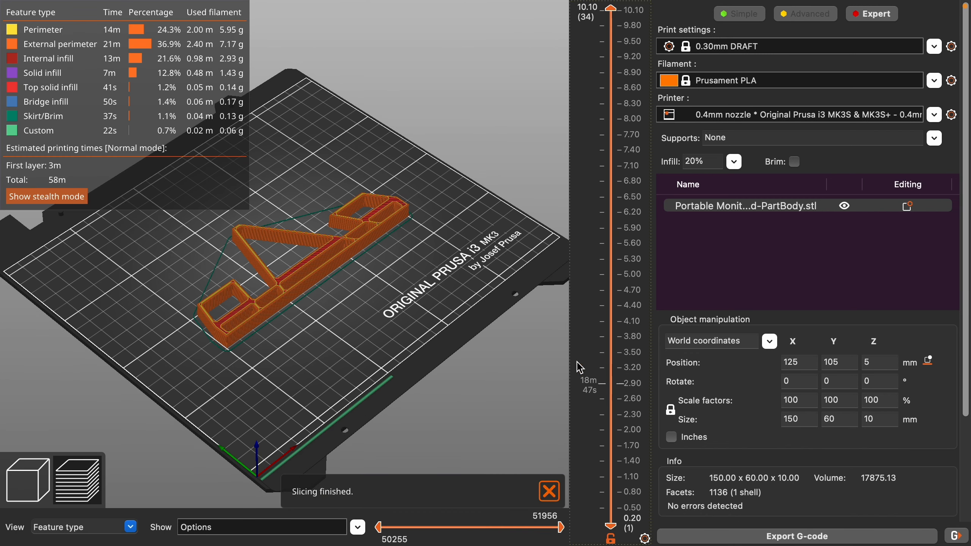